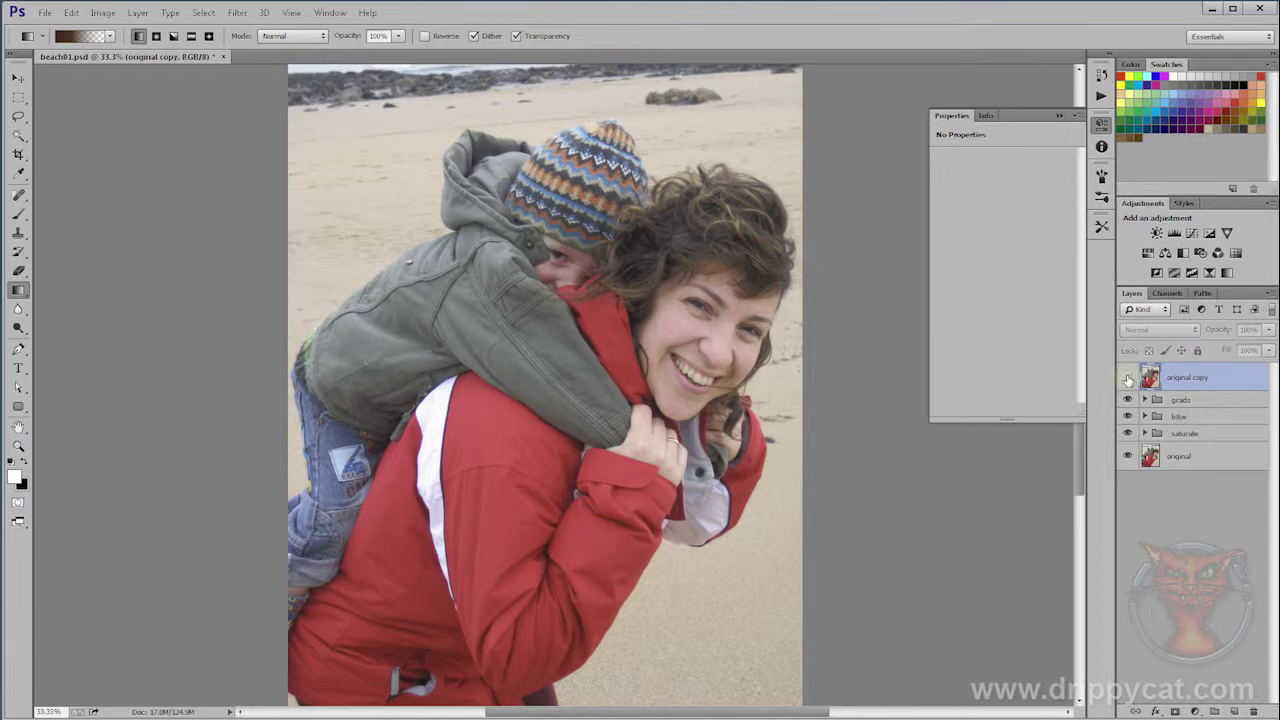
# - Hide 'original copy', collapse the fx group, rename it 'b&w', and select the 'original' layer
pyautogui.click(1128, 378)
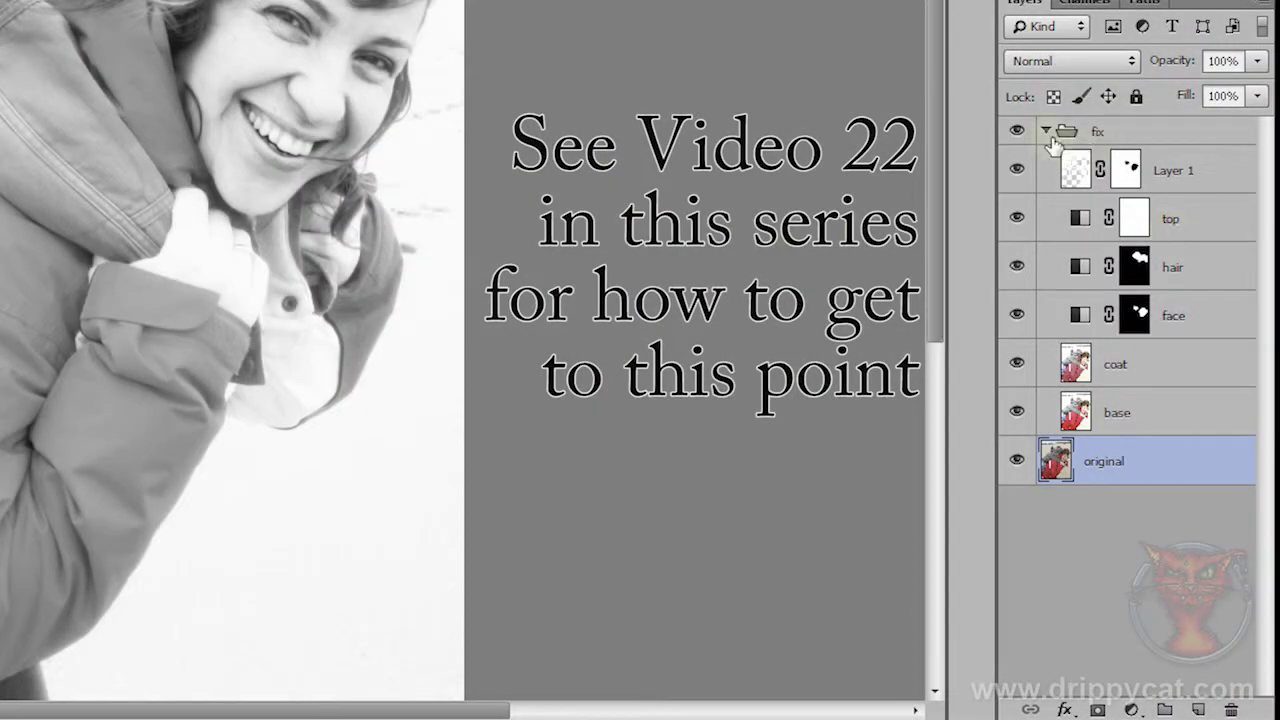
pyautogui.click(1045, 131)
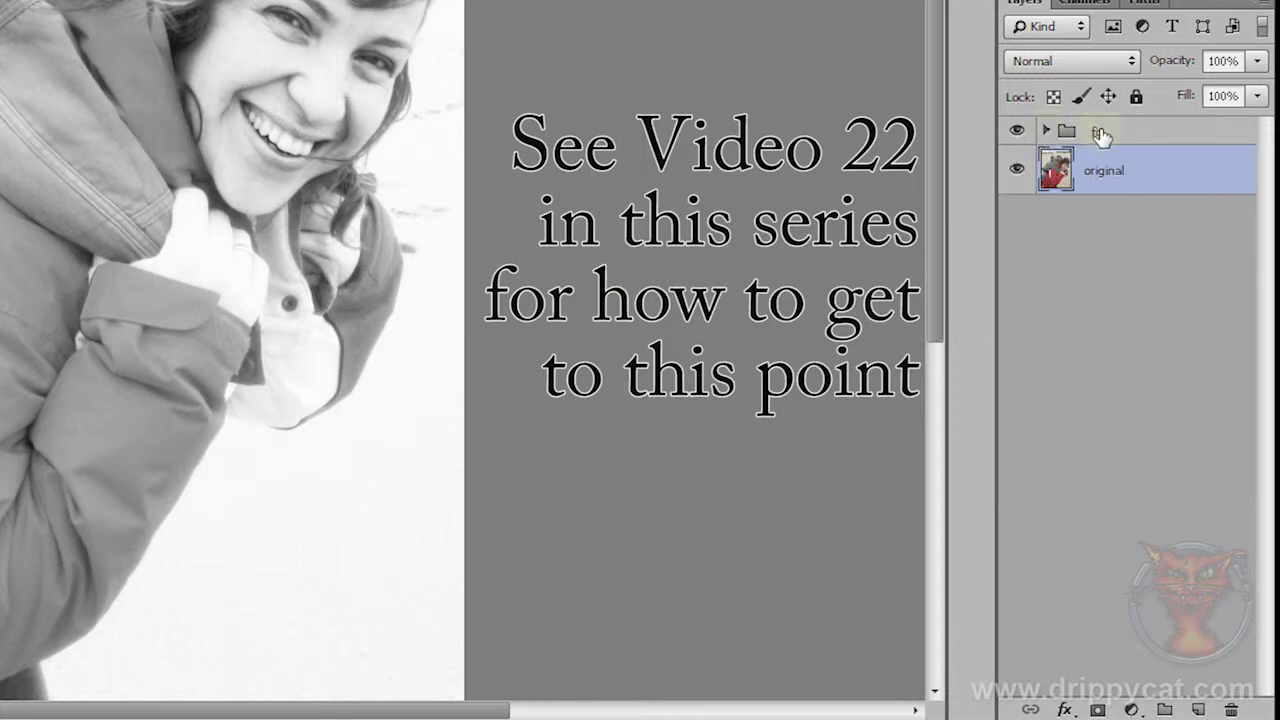
pyautogui.doubleClick(1100, 133)
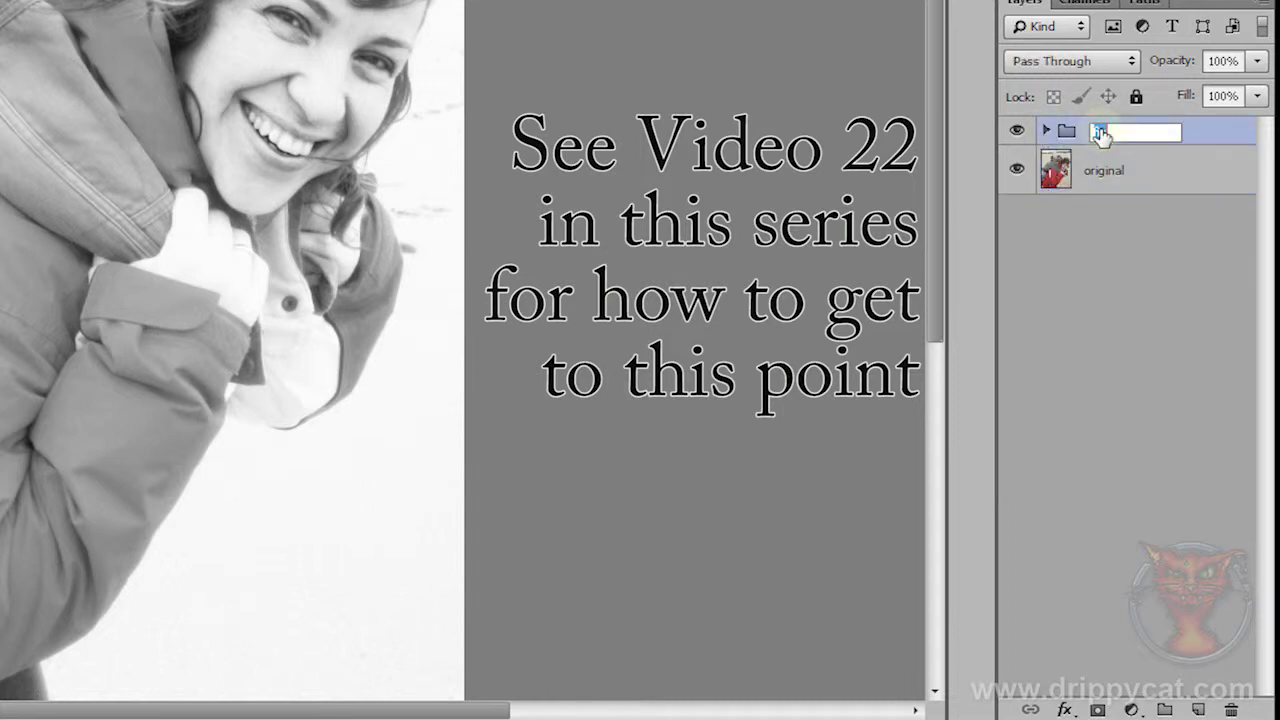
pyautogui.write('Hsv')
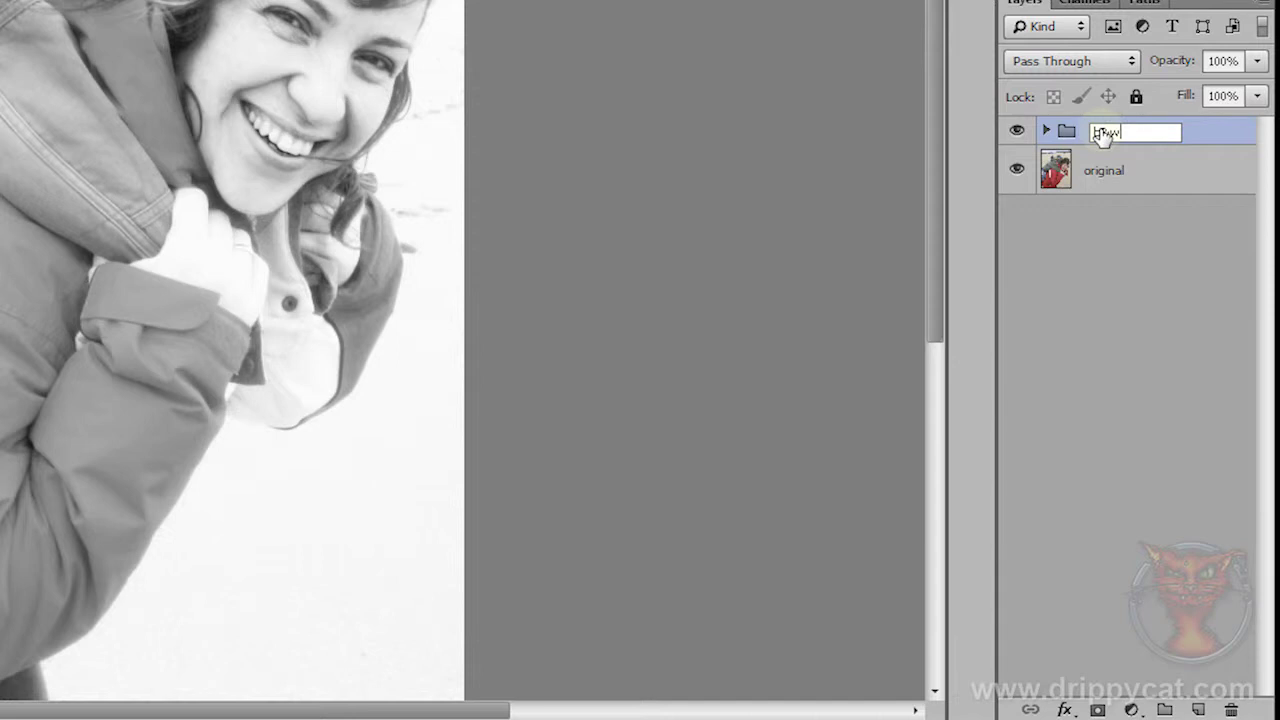
pyautogui.press('Return')
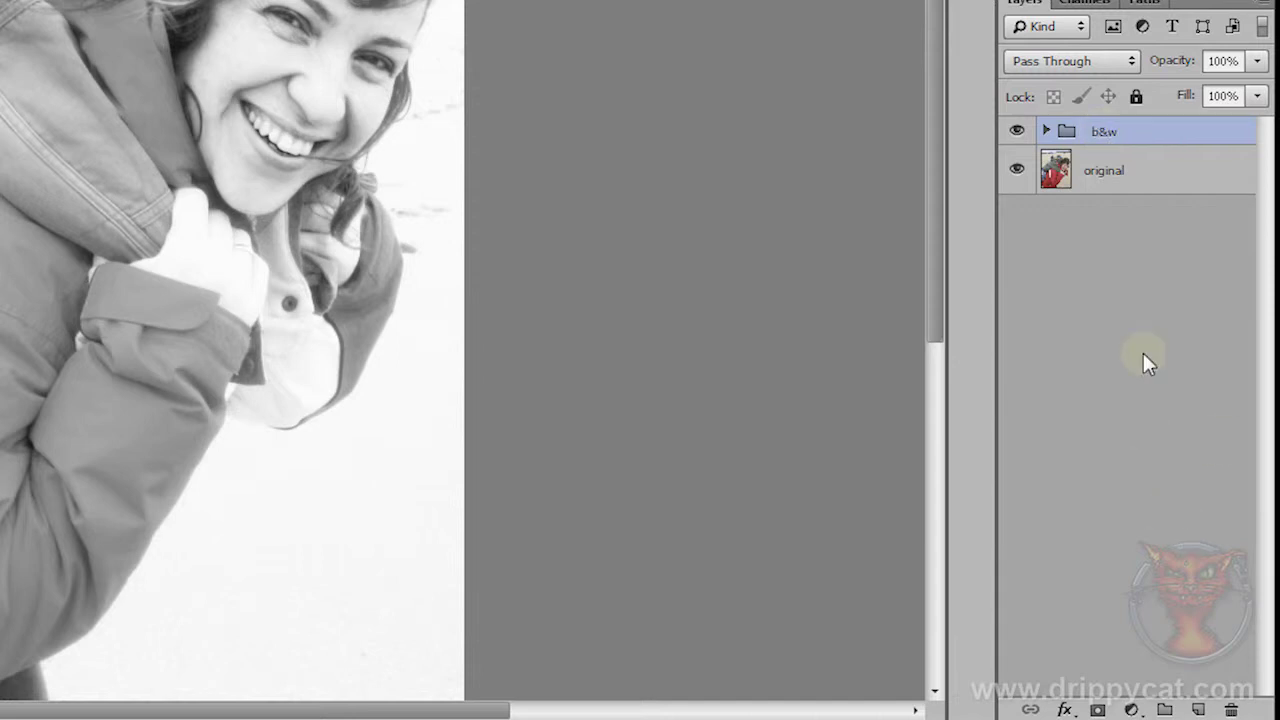
pyautogui.click(1110, 172)
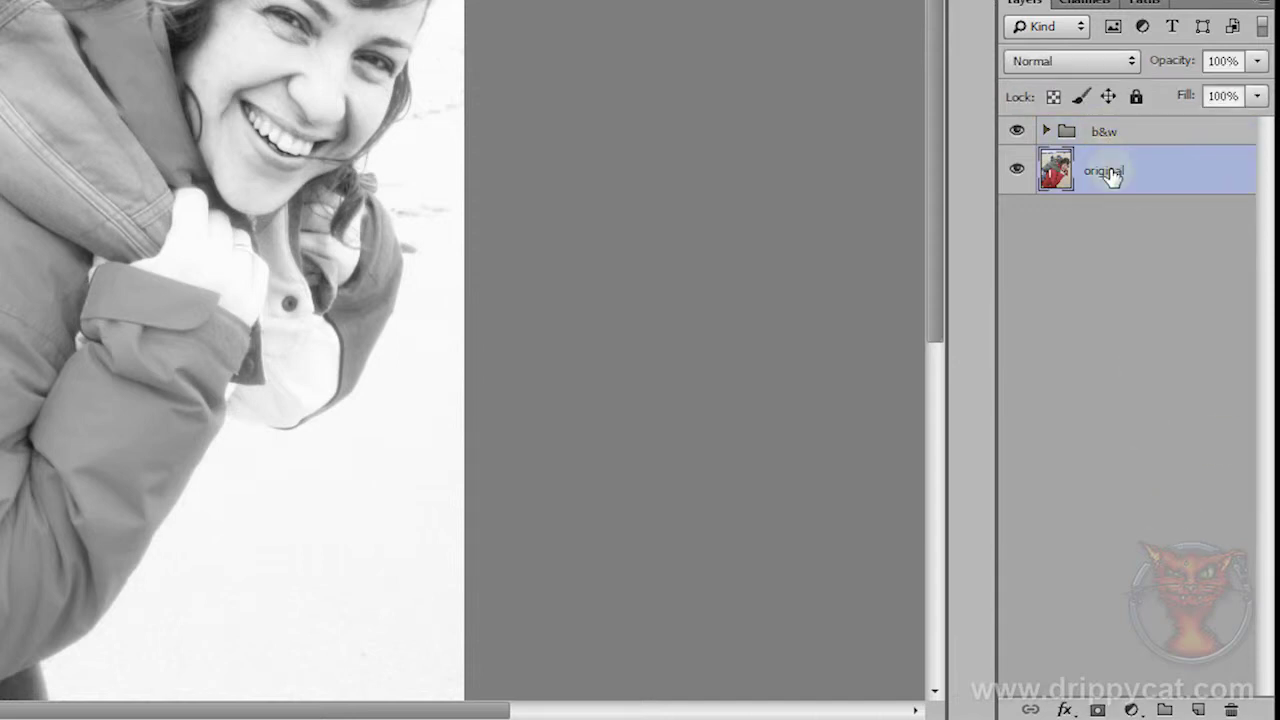
# - Create a new layer group named 'saturate' above 'original'
pyautogui.click(1166, 709)
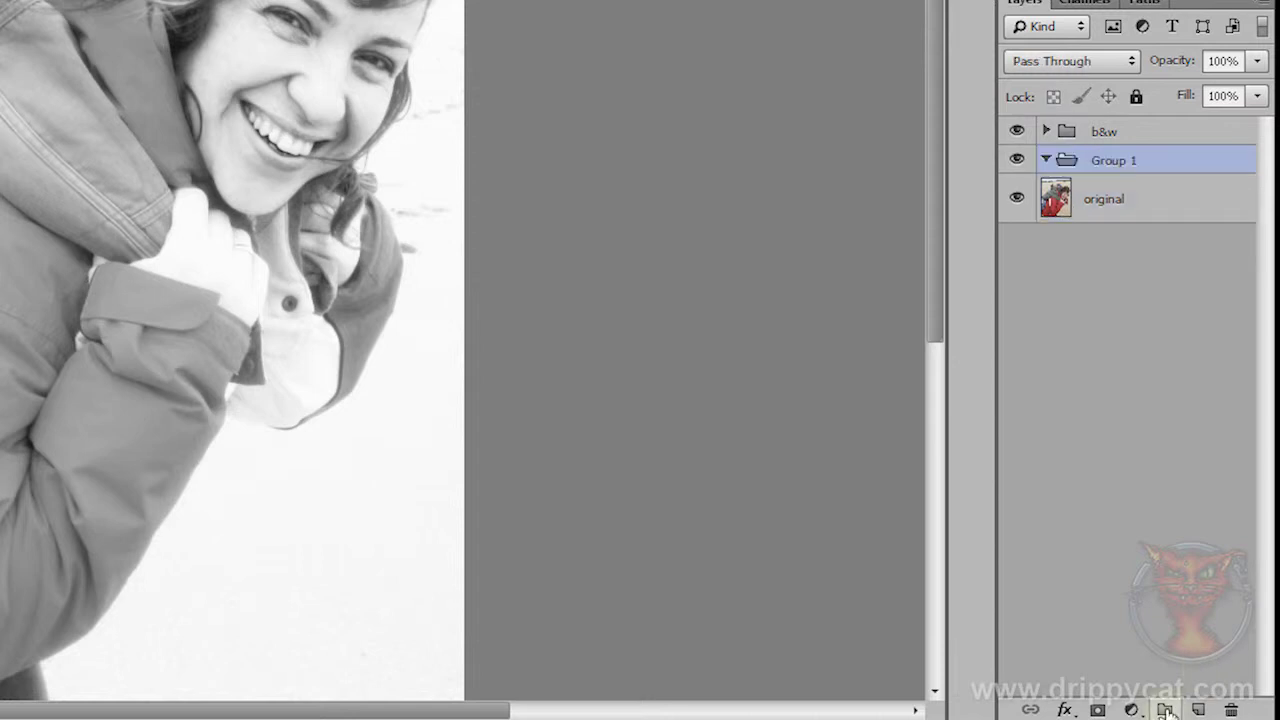
pyautogui.doubleClick(1124, 160)
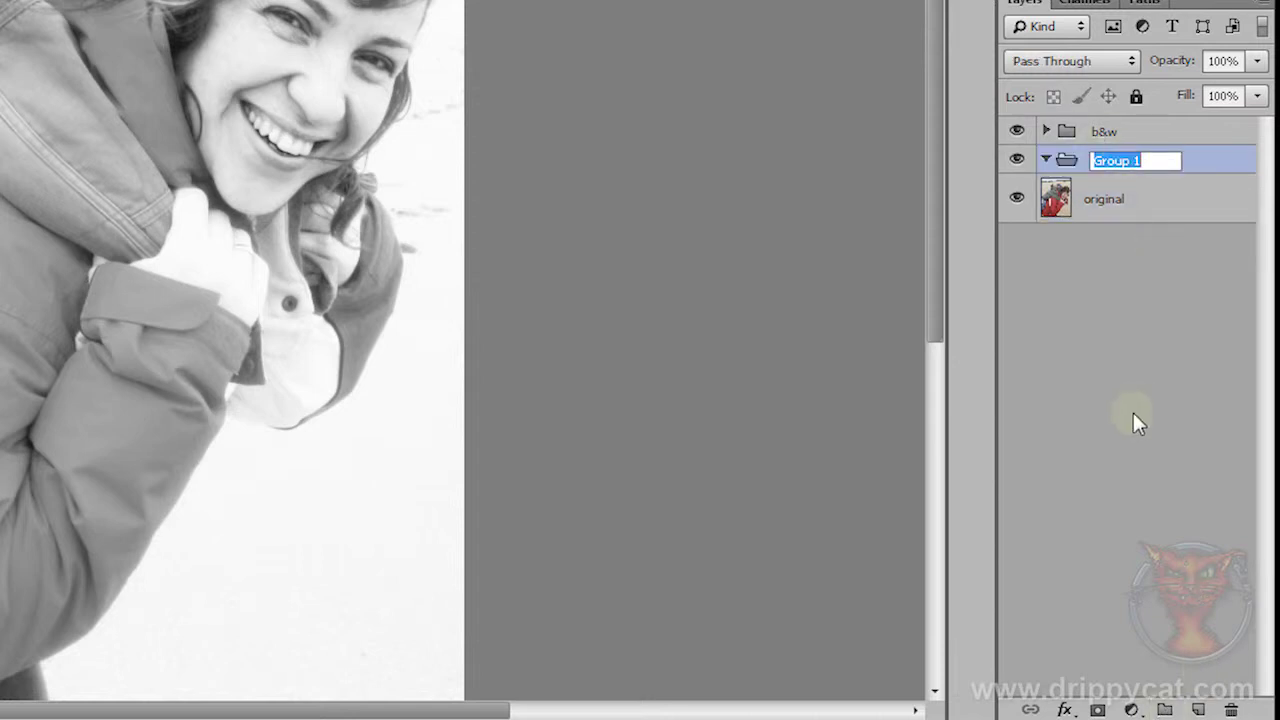
pyautogui.write('saturate')
pyautogui.click(1133, 420)
# - Duplicate 'original', name the copy 'blur', and move it into the 'saturate' group
pyautogui.click(1106, 202)
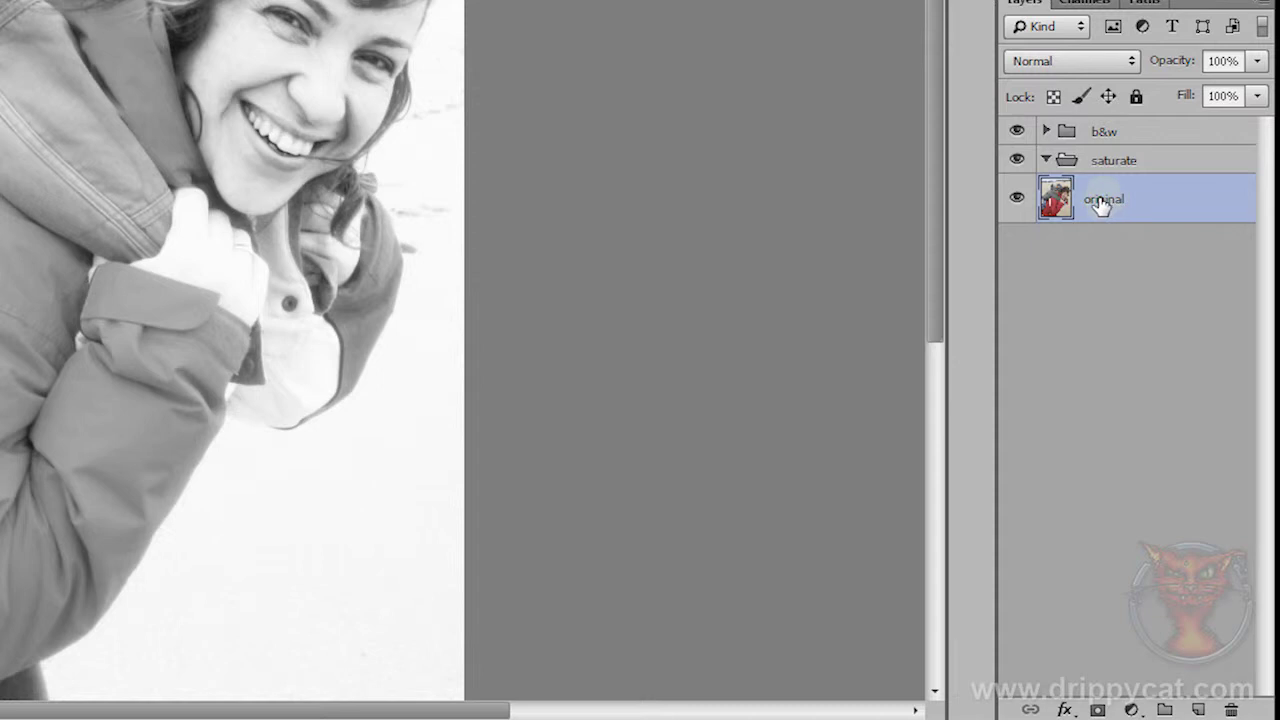
pyautogui.moveTo(1101, 203); pyautogui.dragTo(1198, 710)
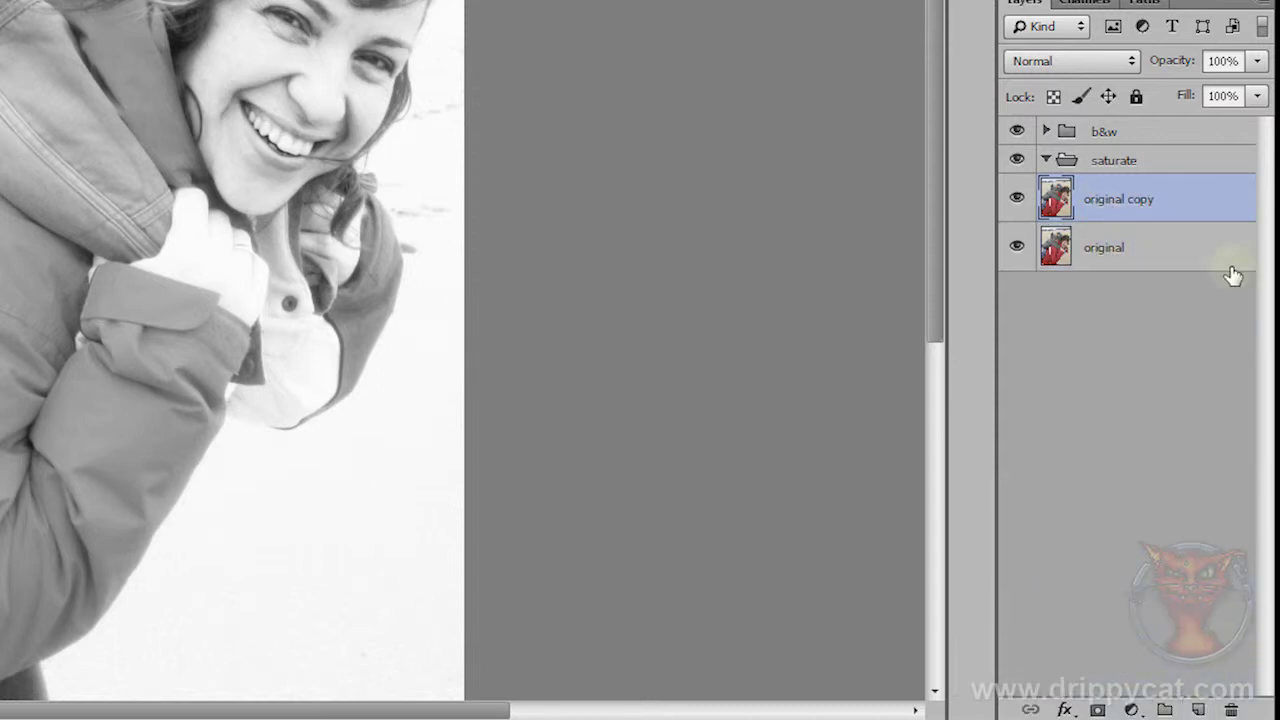
pyautogui.doubleClick(1117, 201)
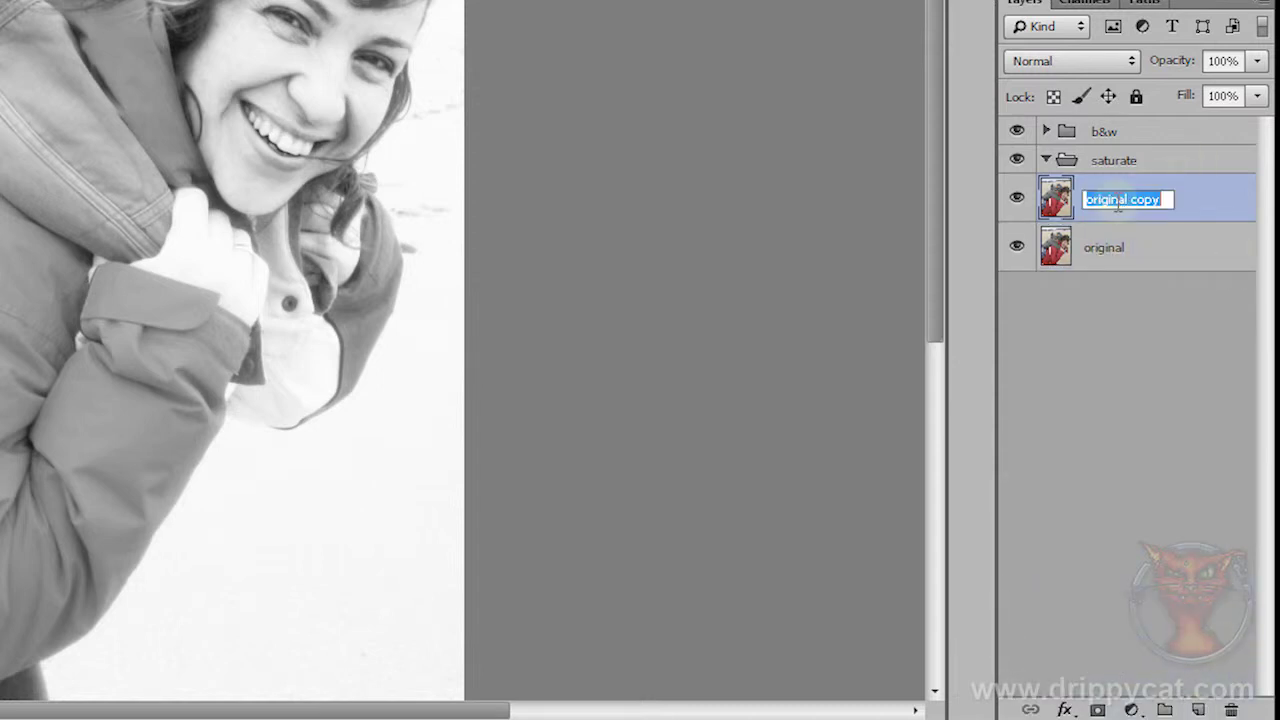
pyautogui.write('blur')
pyautogui.press('Return')
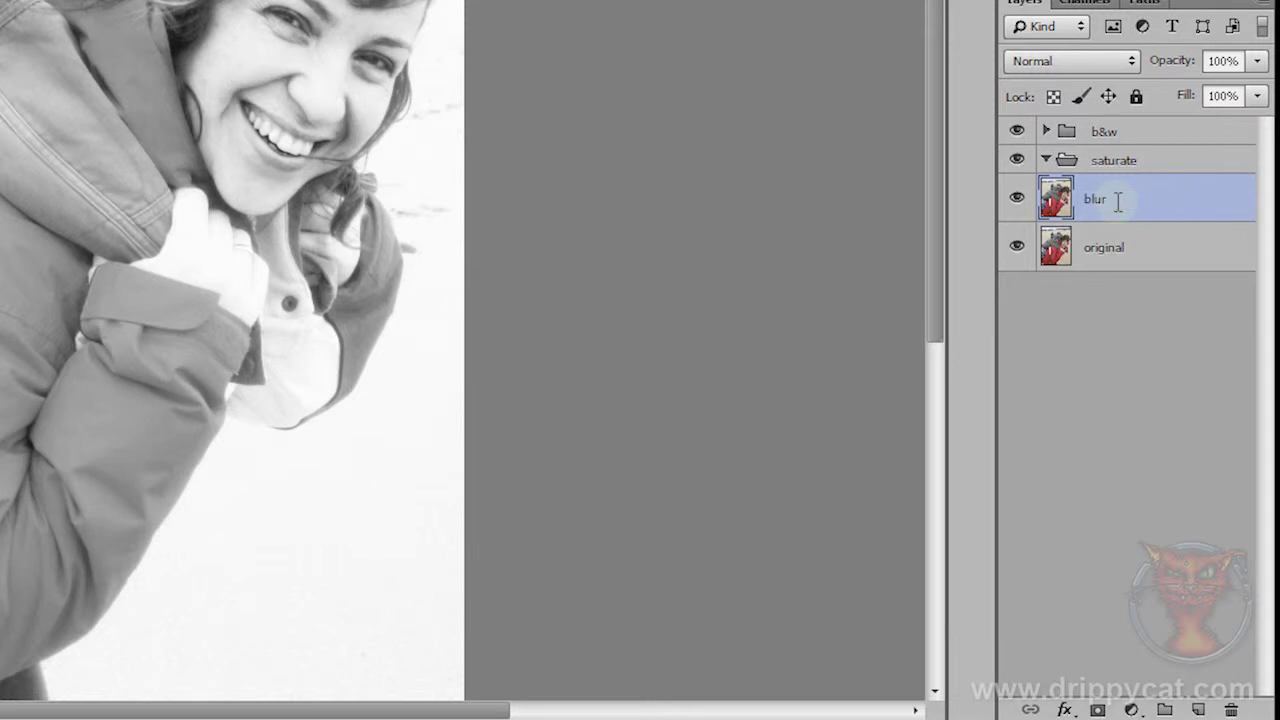
pyautogui.moveTo(1060, 203); pyautogui.dragTo(1130, 165)
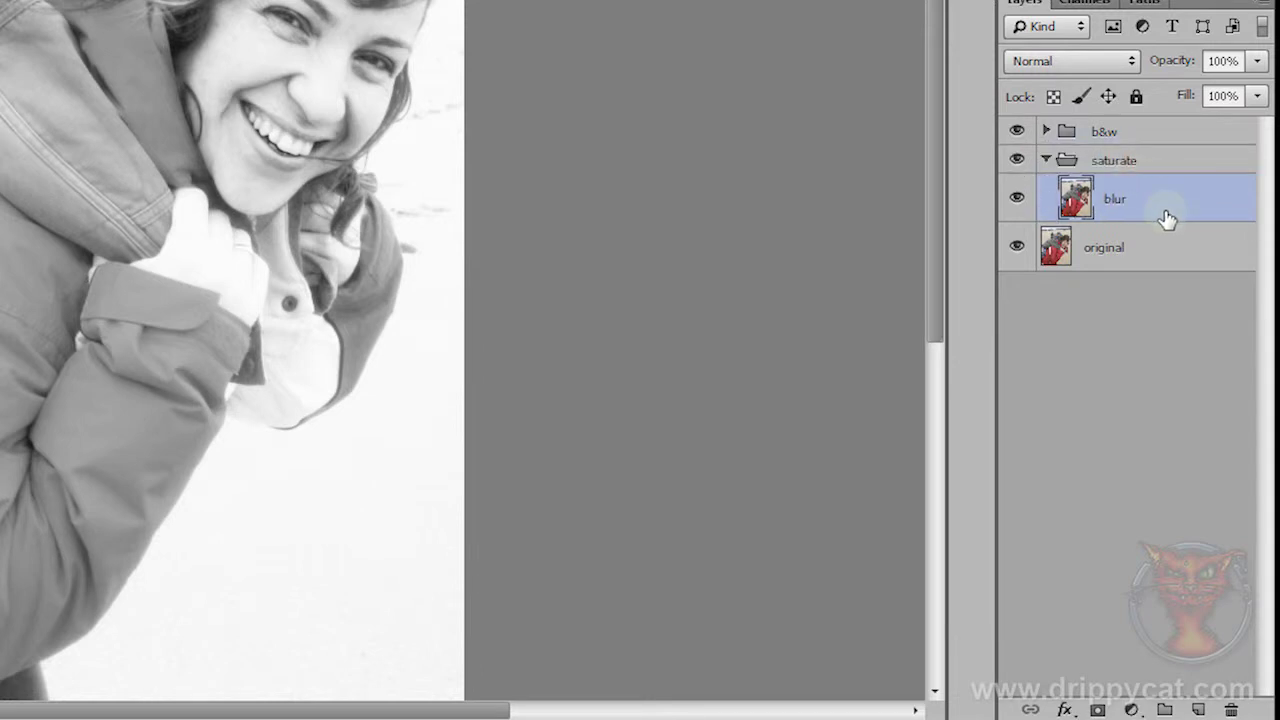
# - Hide the b&w group and apply a 25-pixel Gaussian Blur to the blur layer
pyautogui.click(1017, 132)
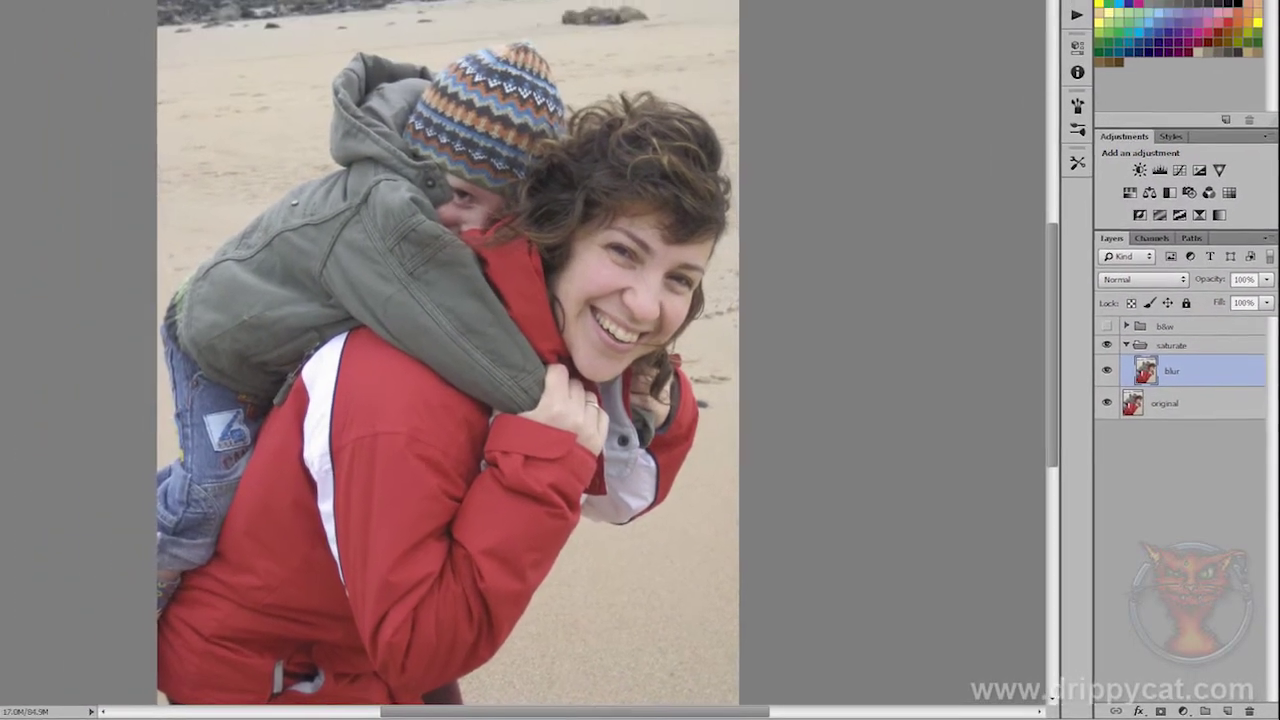
pyautogui.click(217, 5)
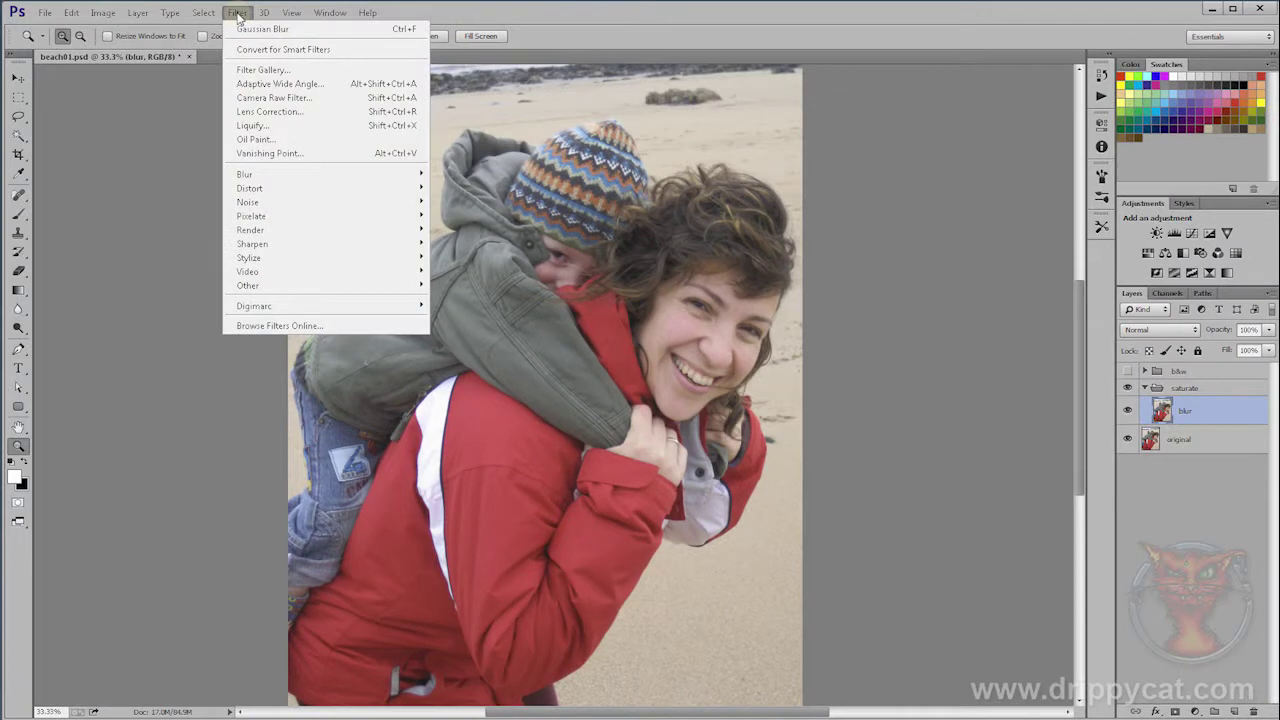
pyautogui.moveTo(224, 168)
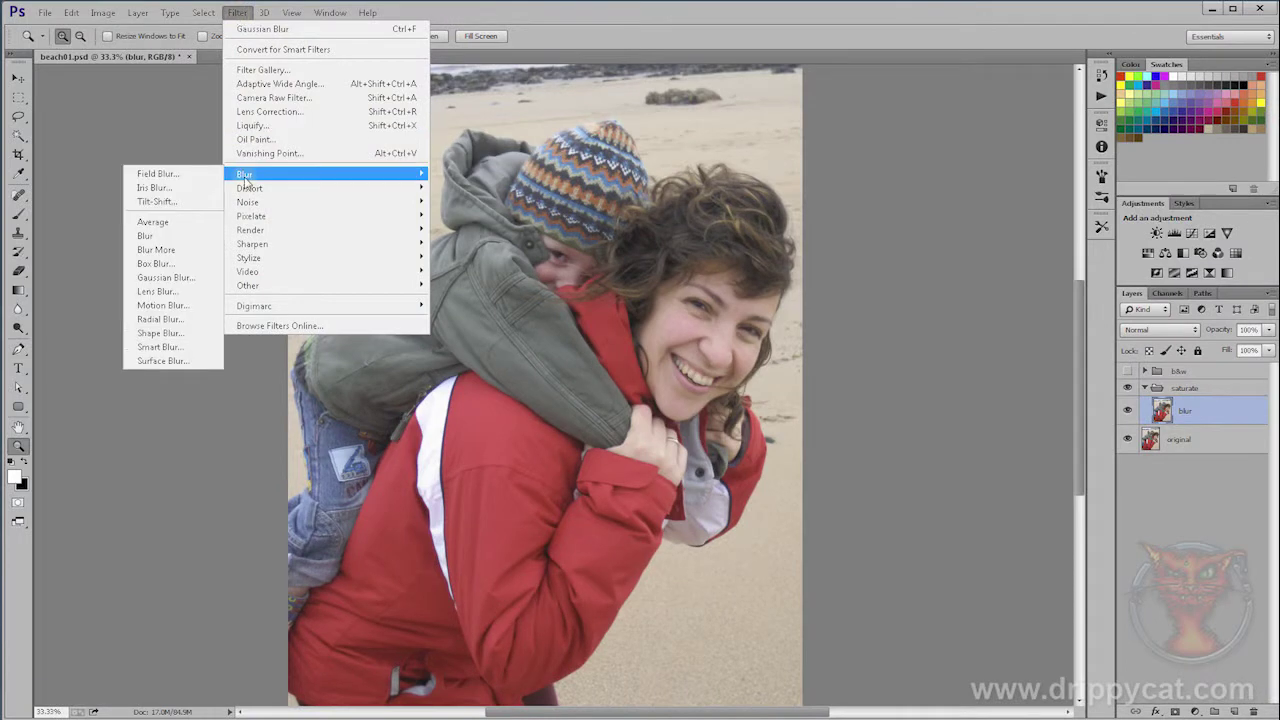
pyautogui.click(163, 277)
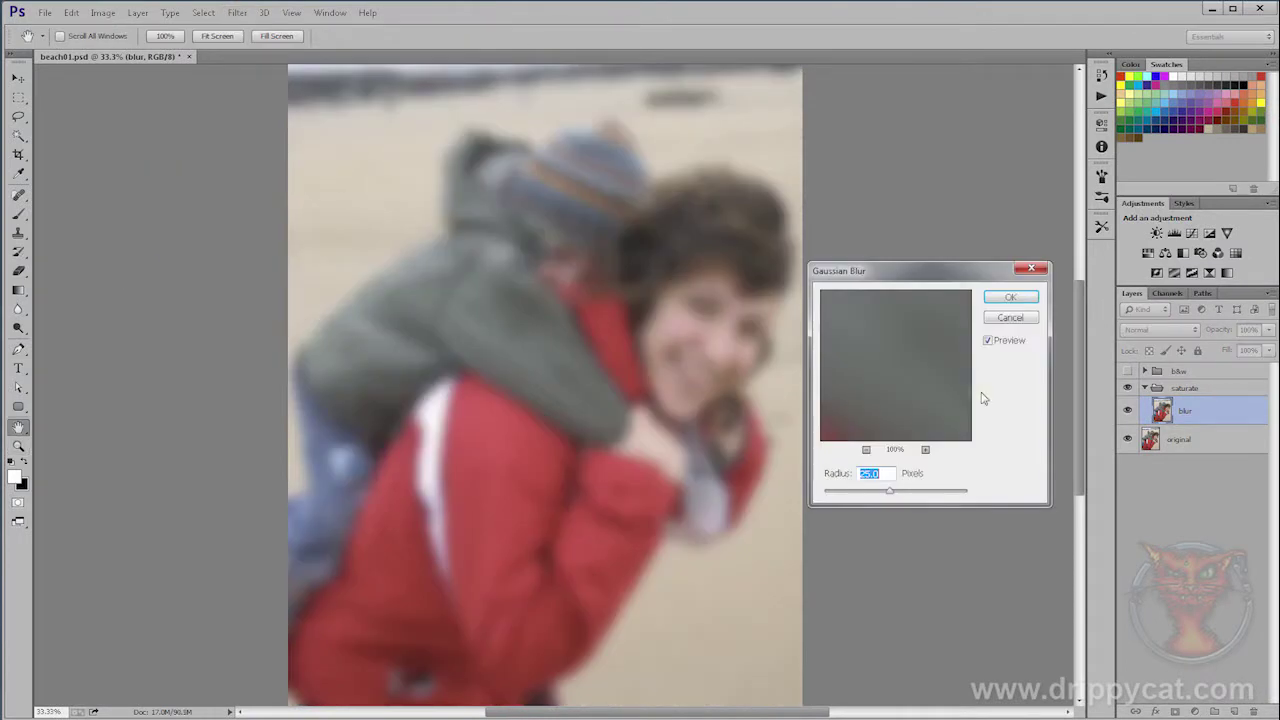
pyautogui.click(1009, 300)
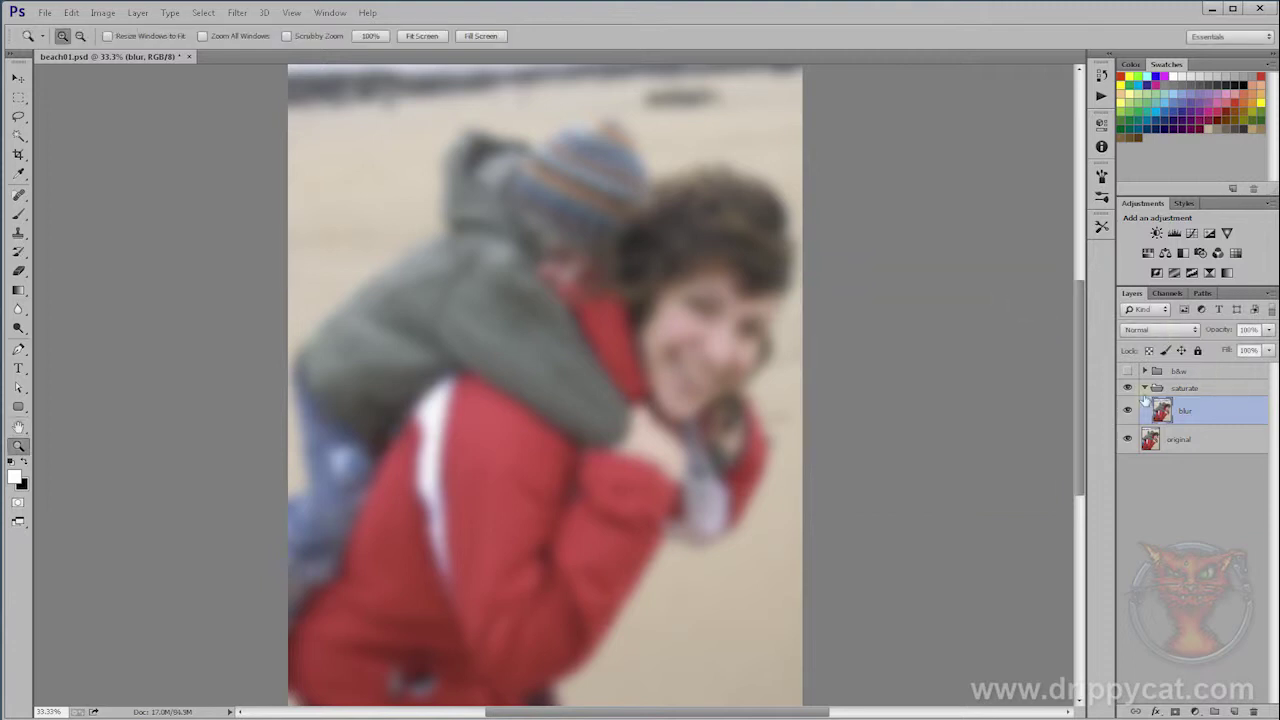
# - Set the saturate group's blend mode to Overlay
pyautogui.click(1150, 388)
pyautogui.click(1148, 330)
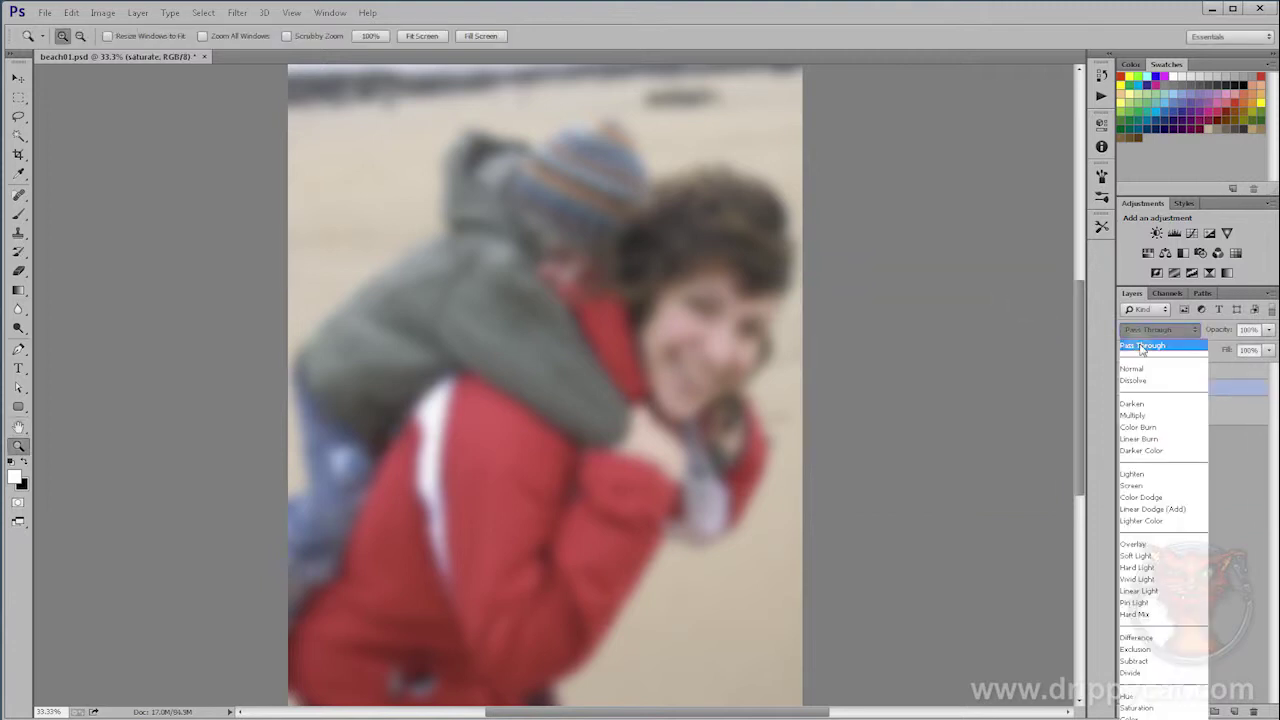
pyautogui.click(1155, 543)
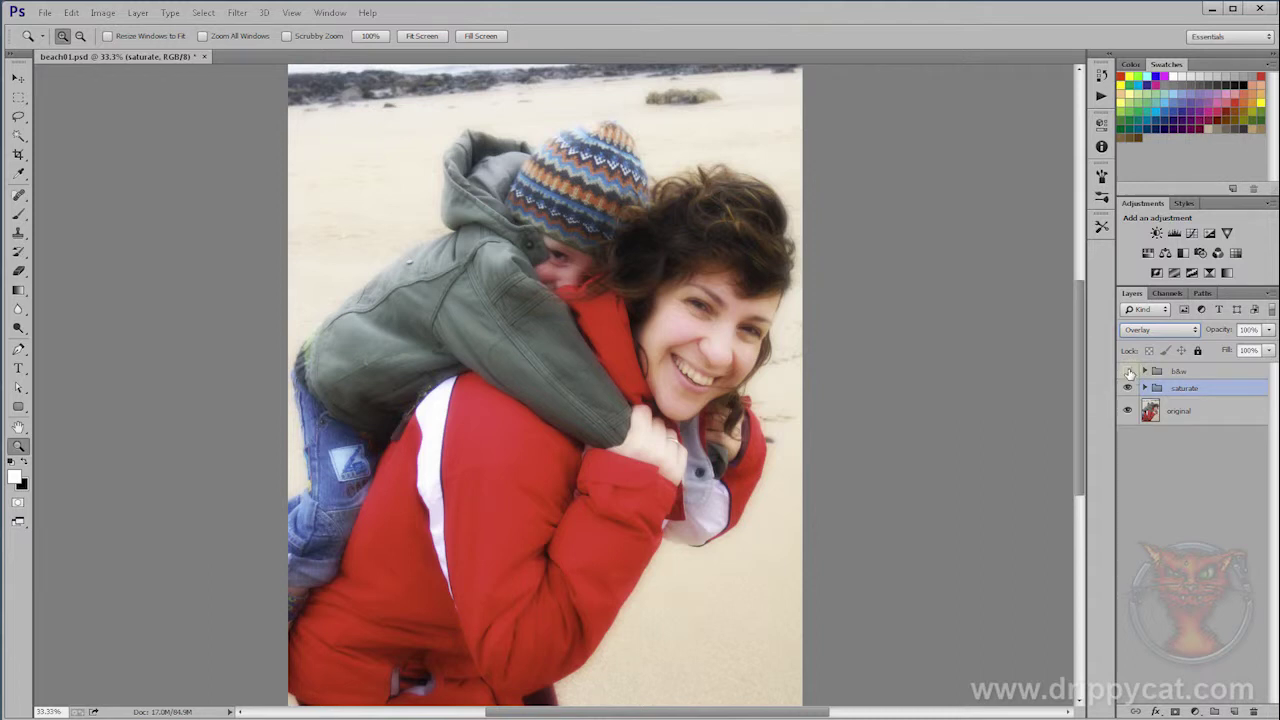
# - Make the b&w group visible again and open its blend mode list
pyautogui.click(1176, 372)
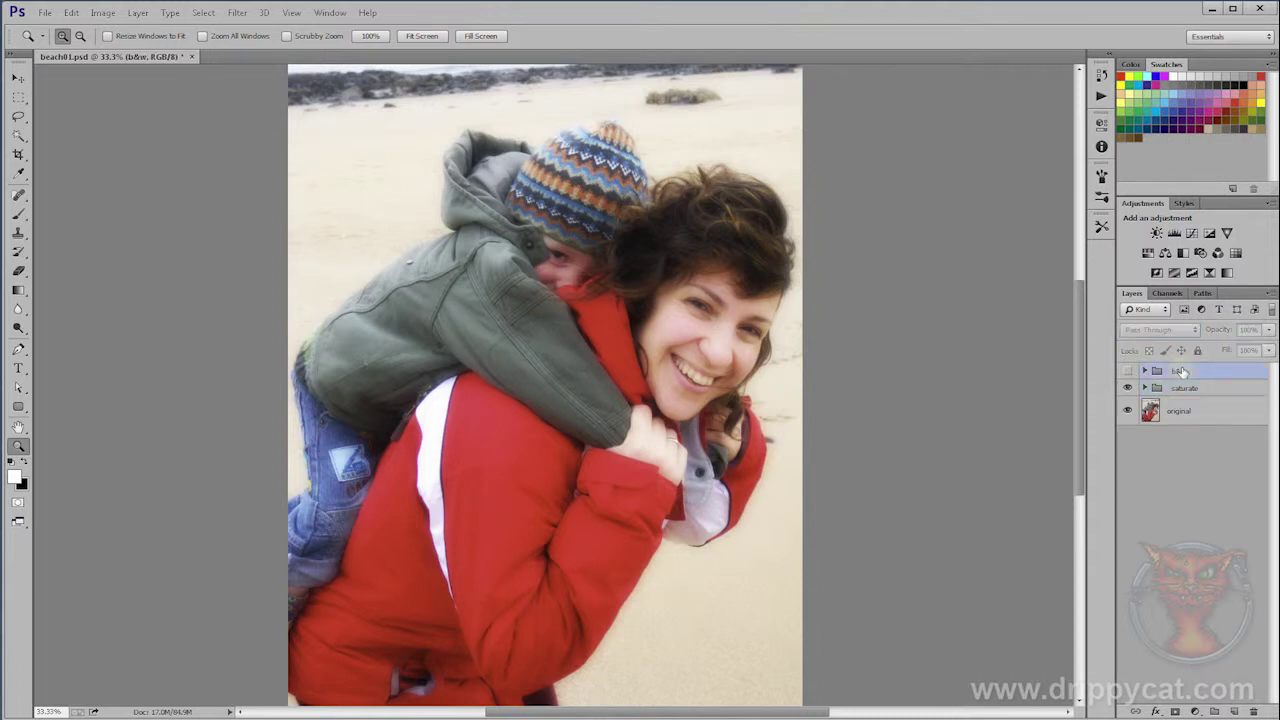
pyautogui.click(1127, 372)
pyautogui.click(1155, 329)
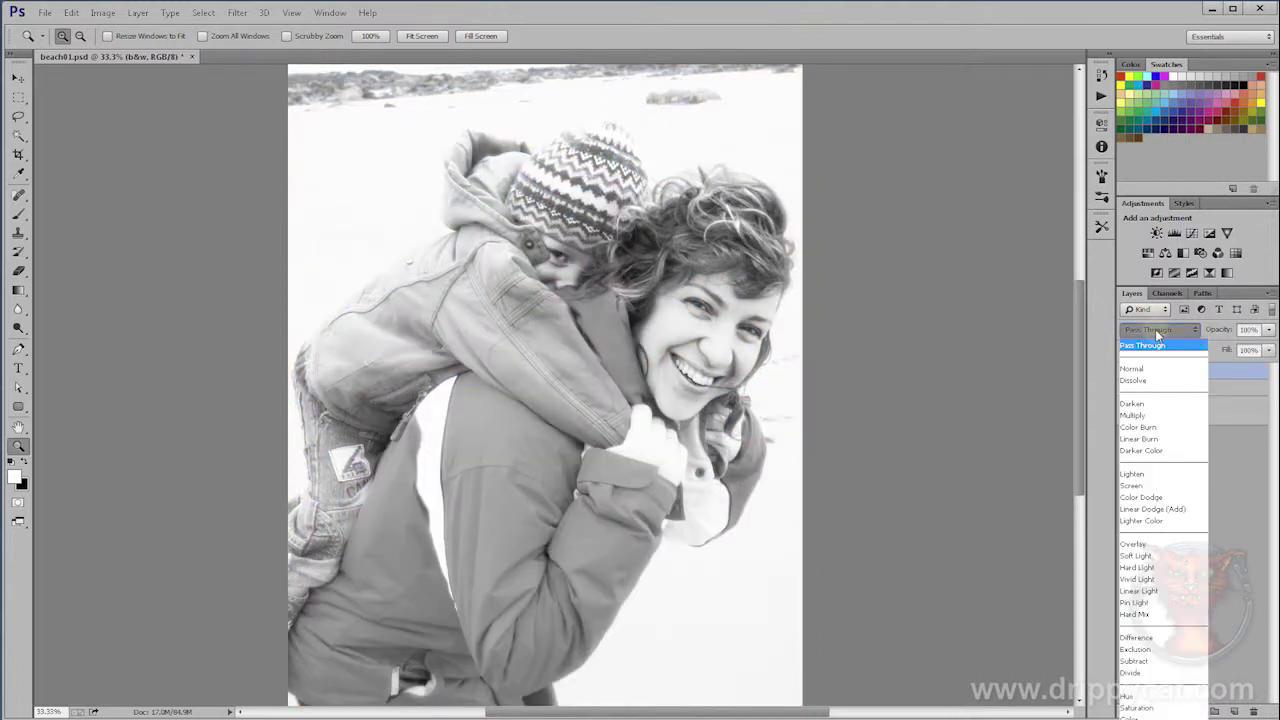
# - Blend the b&w group in Overlay at about 65% opacity, then select the saturate group
pyautogui.click(1161, 544)
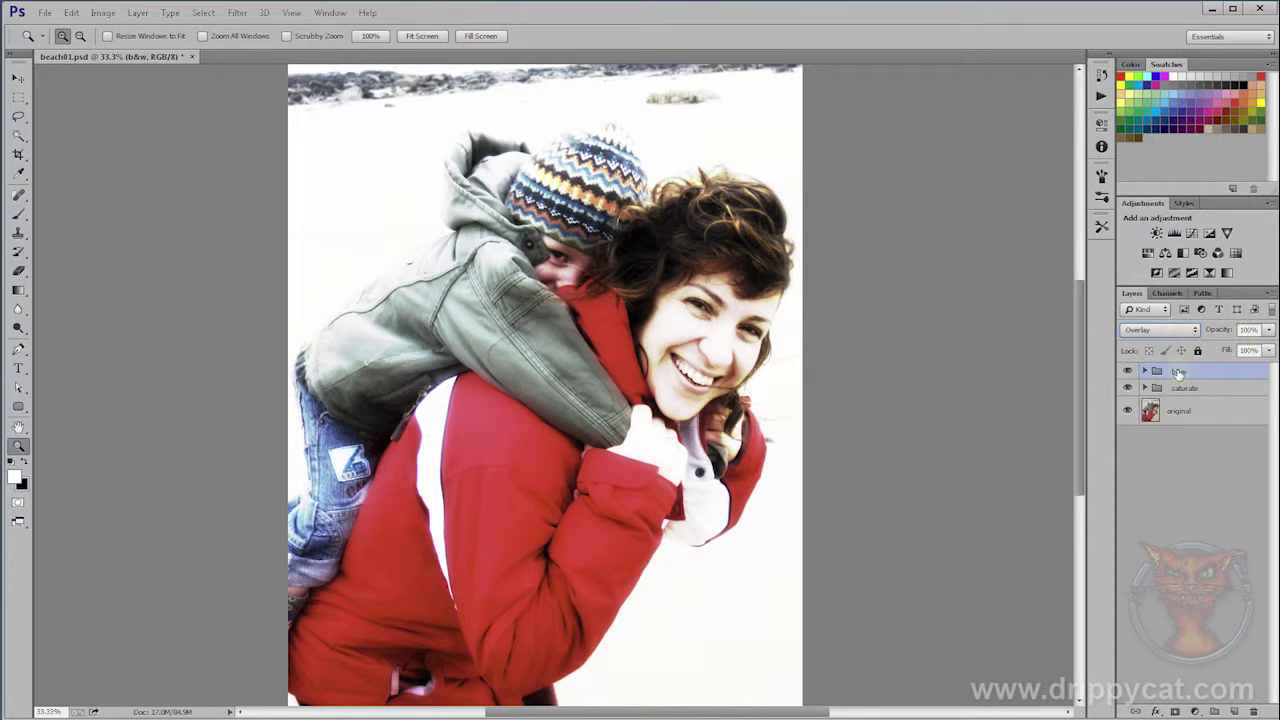
pyautogui.moveTo(1268, 329); pyautogui.dragTo(1245, 351)
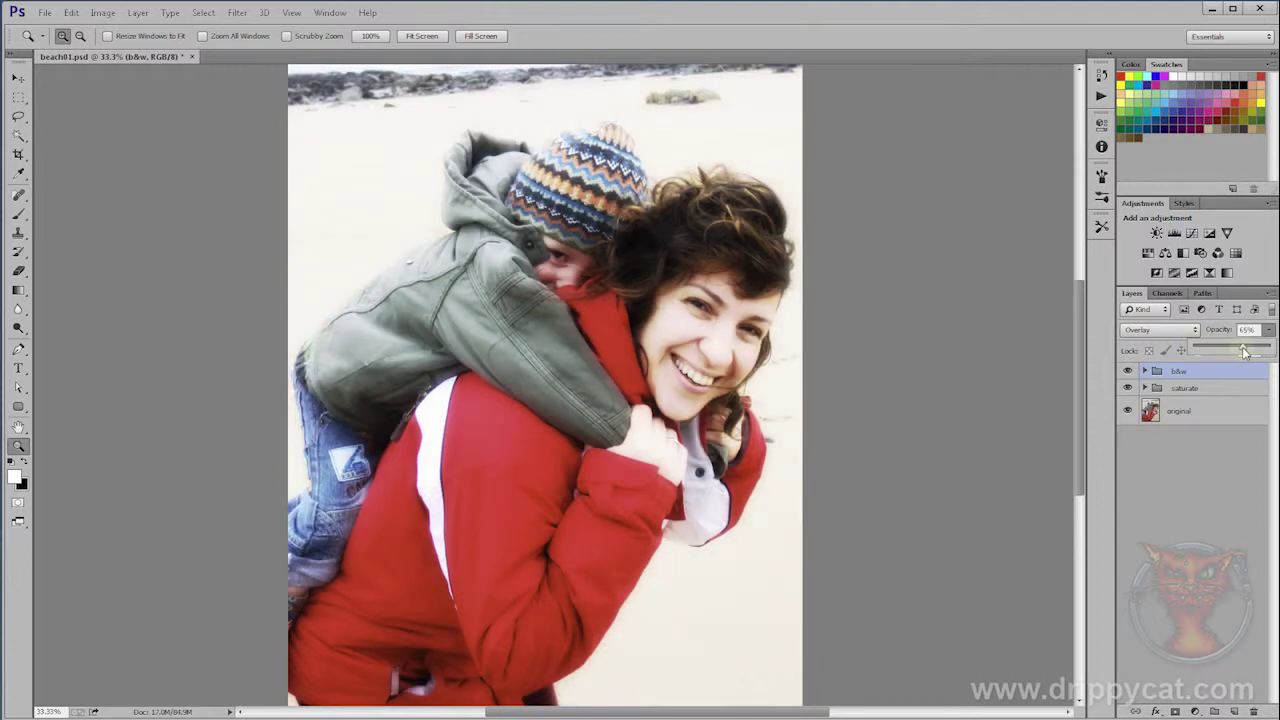
pyautogui.click(1194, 389)
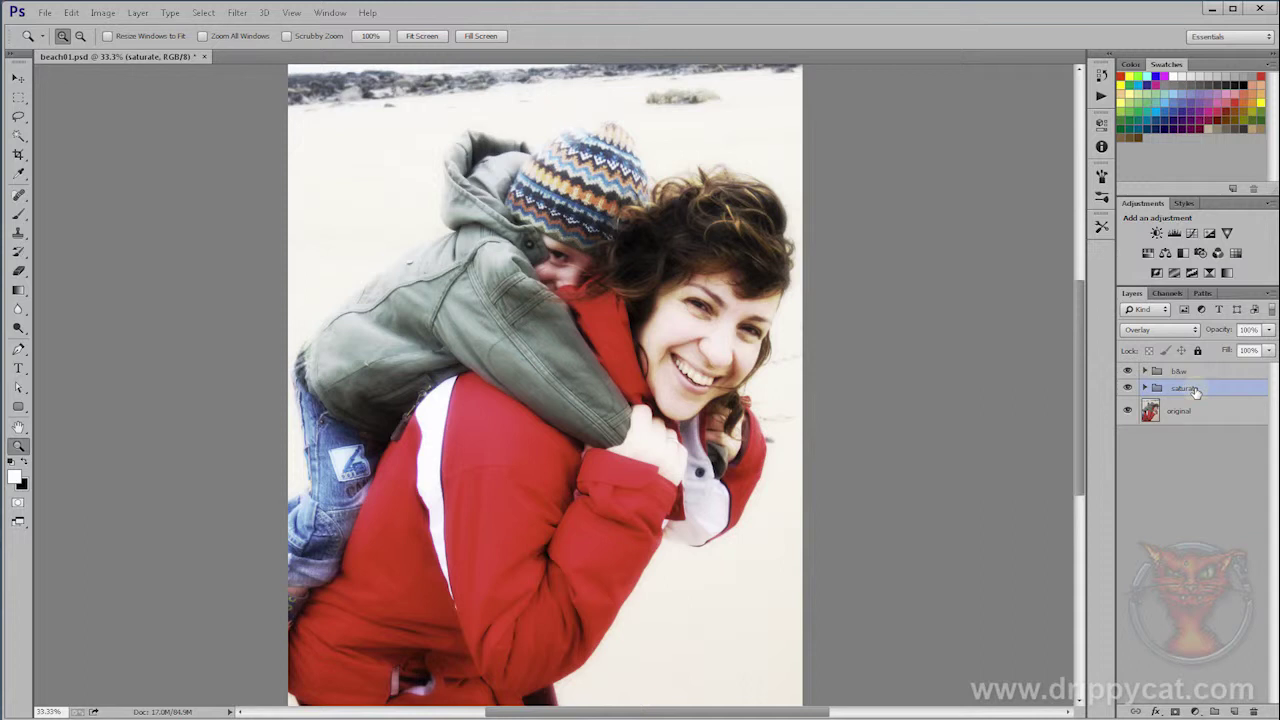
# - Compare Soft Light, Hard Light and Vivid Light on the saturate group, ending on Vivid Light
pyautogui.click(1160, 330)
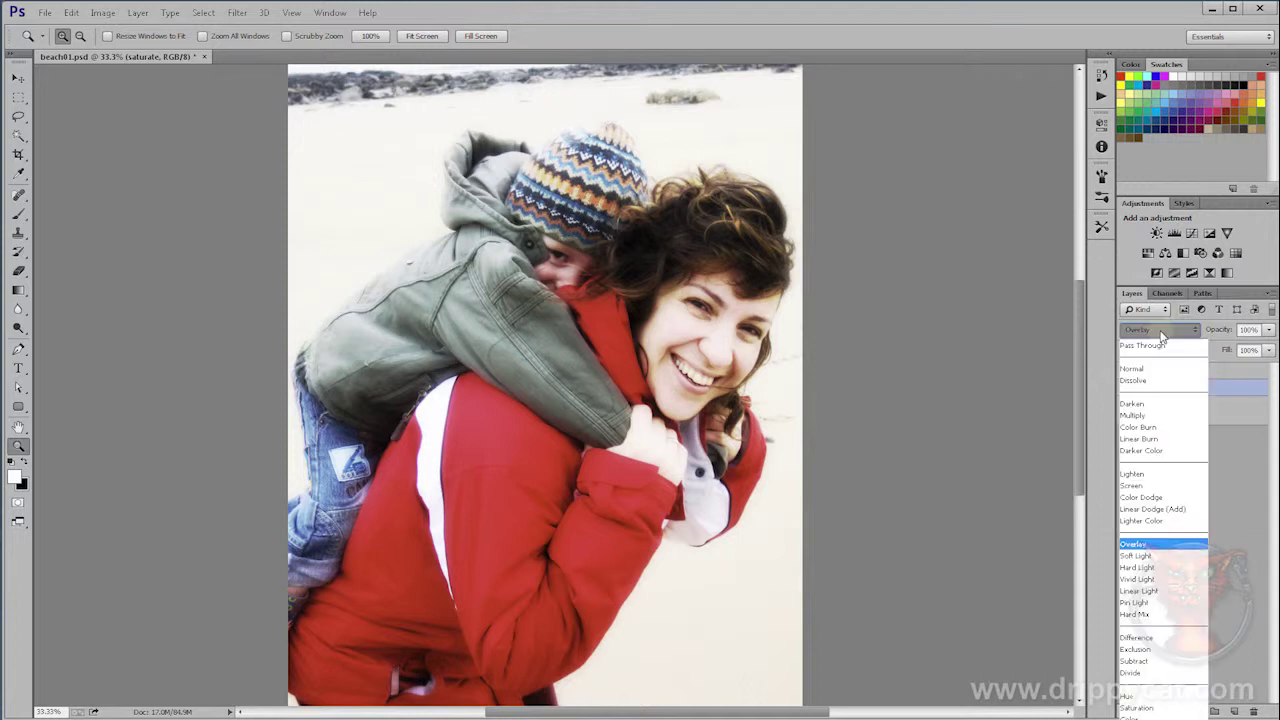
pyautogui.click(1152, 556)
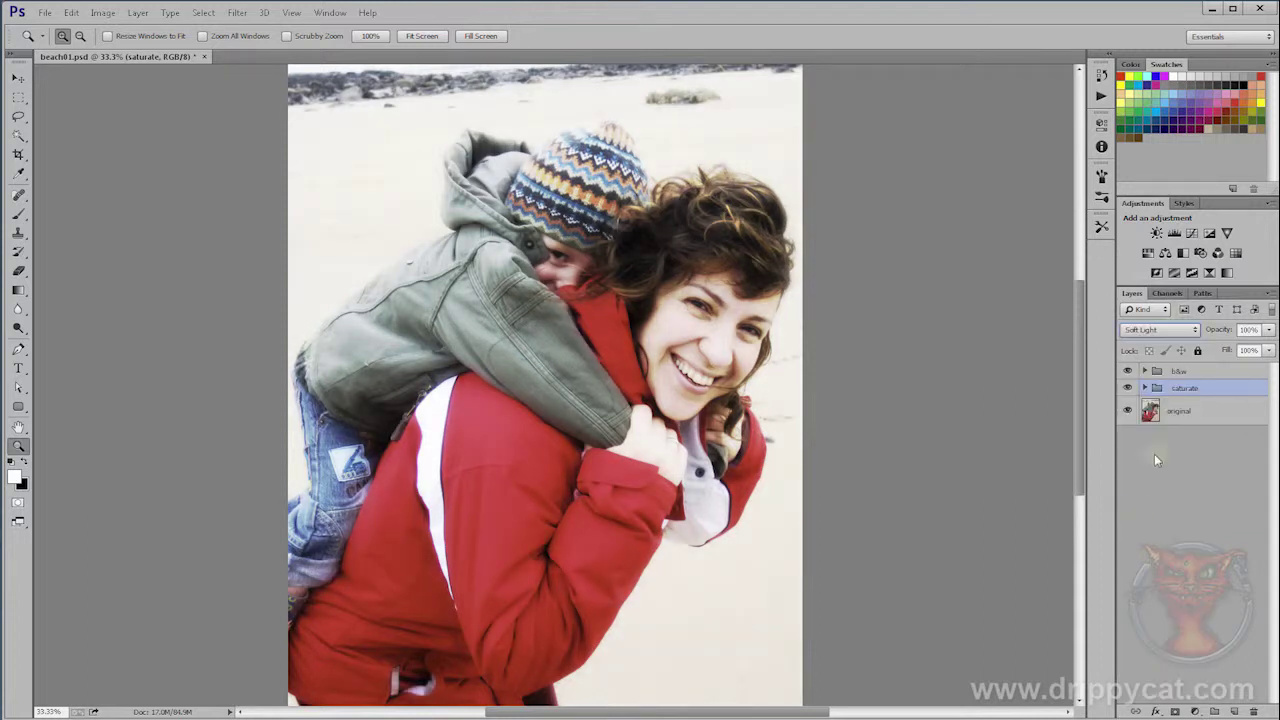
pyautogui.click(1163, 331)
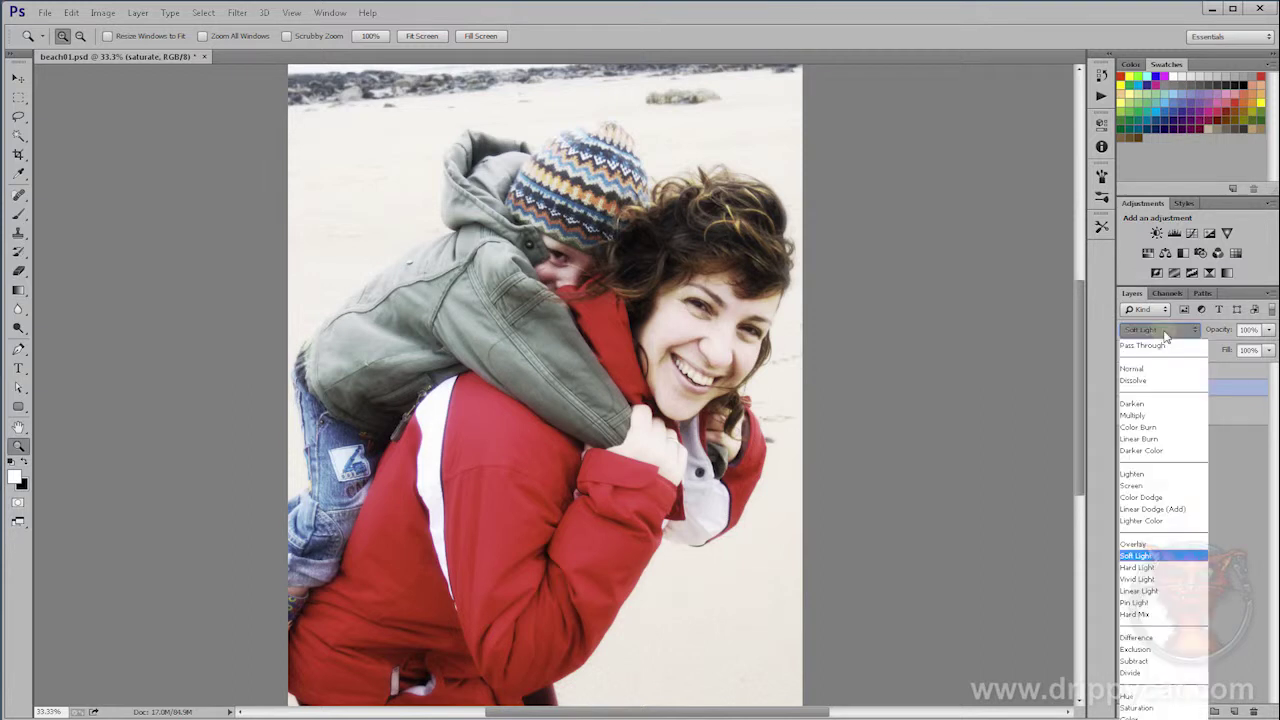
pyautogui.click(1159, 567)
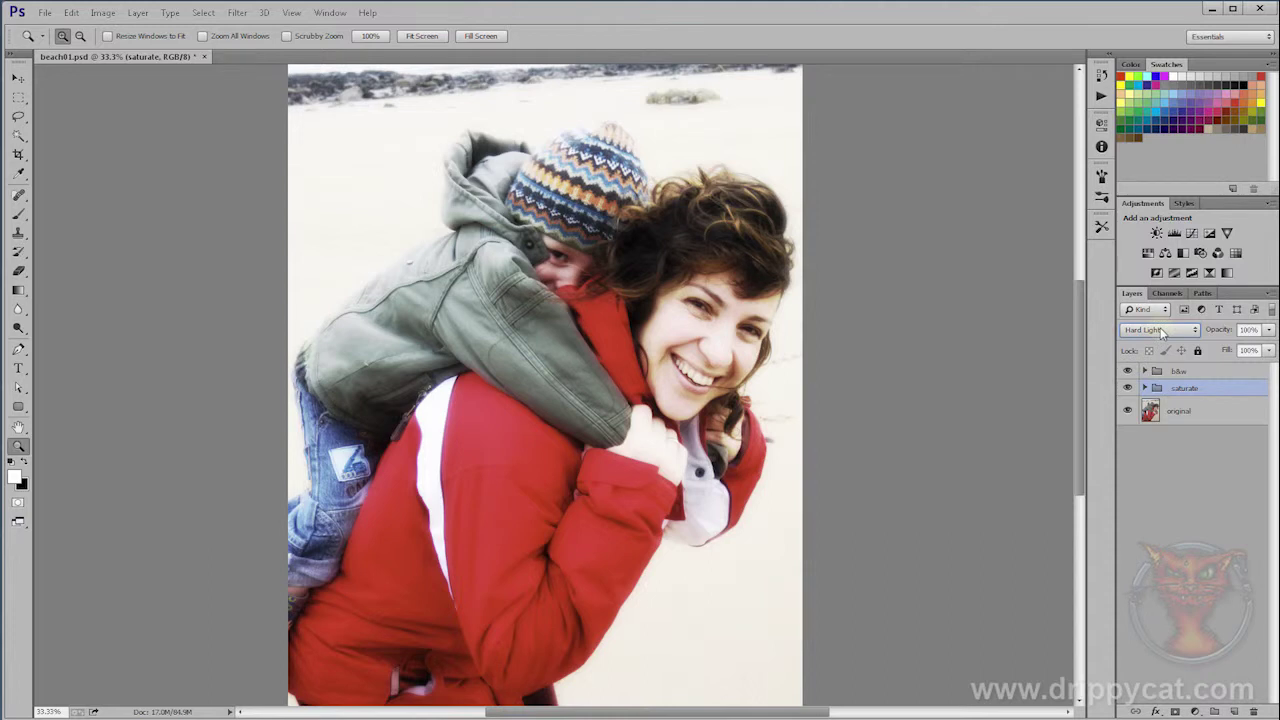
pyautogui.click(1163, 331)
pyautogui.click(1165, 580)
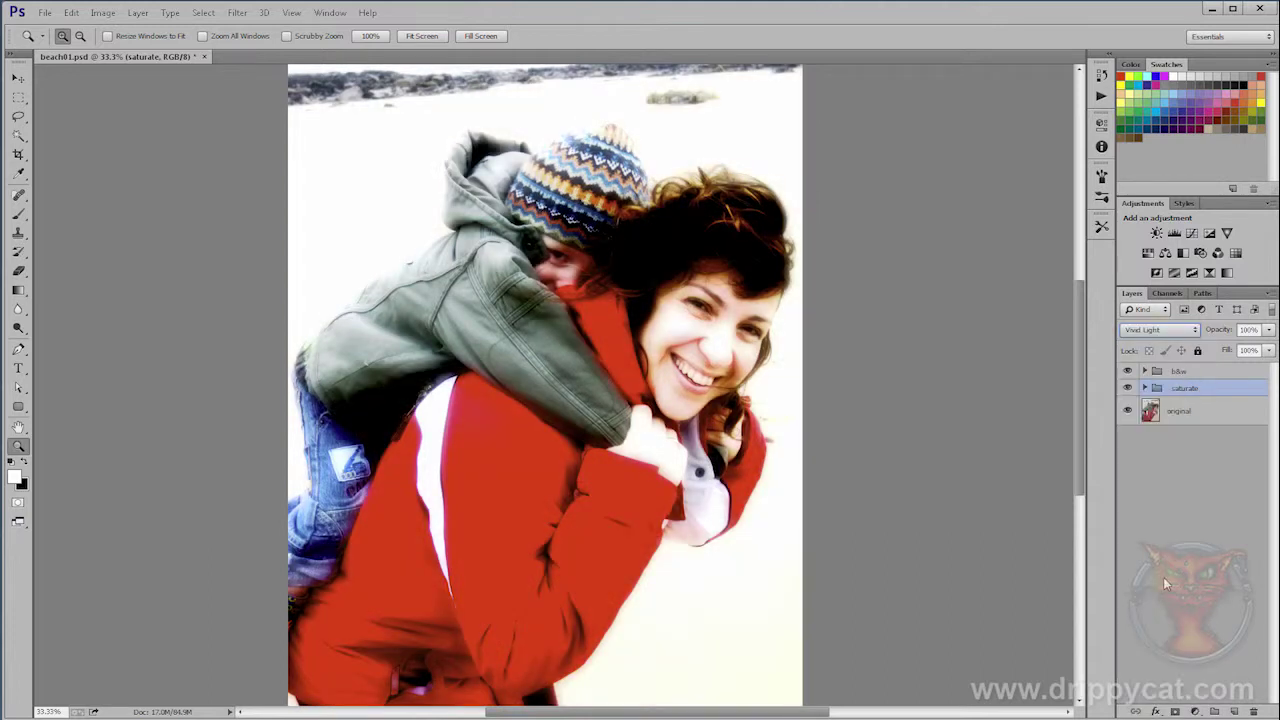
pyautogui.press('Up')
pyautogui.press('Up')
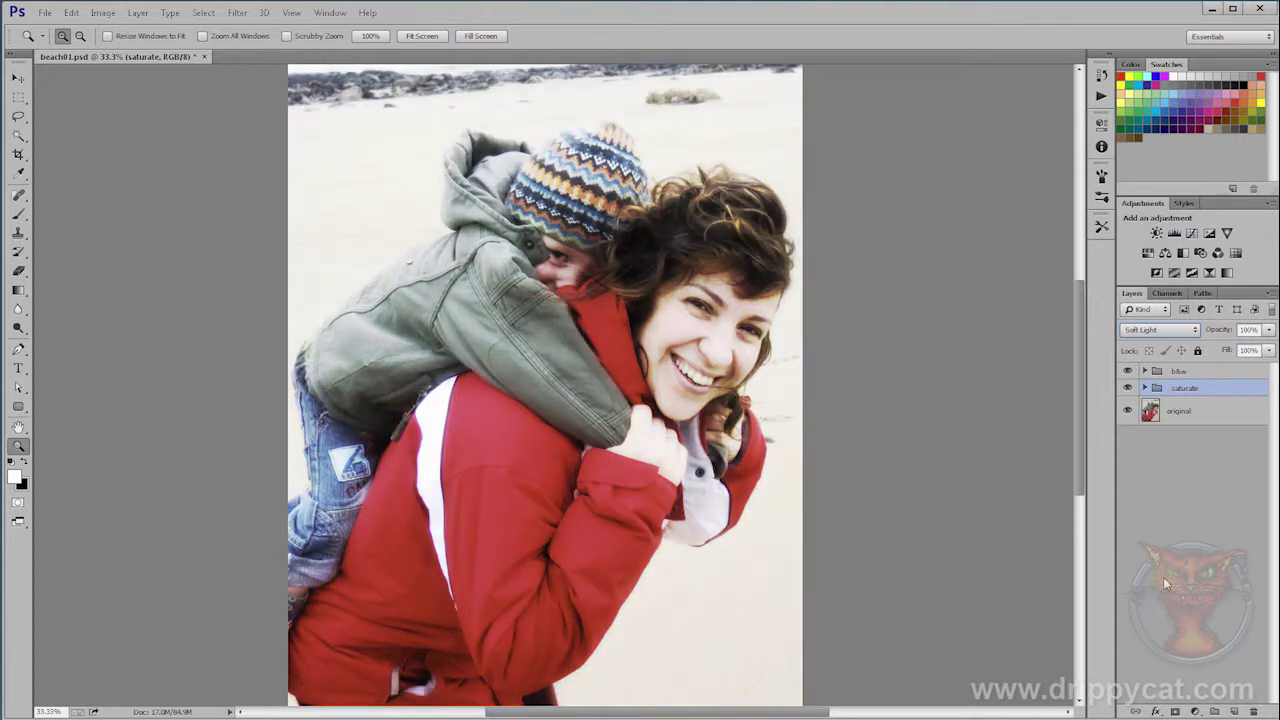
pyautogui.press('Down')
pyautogui.press('Down')
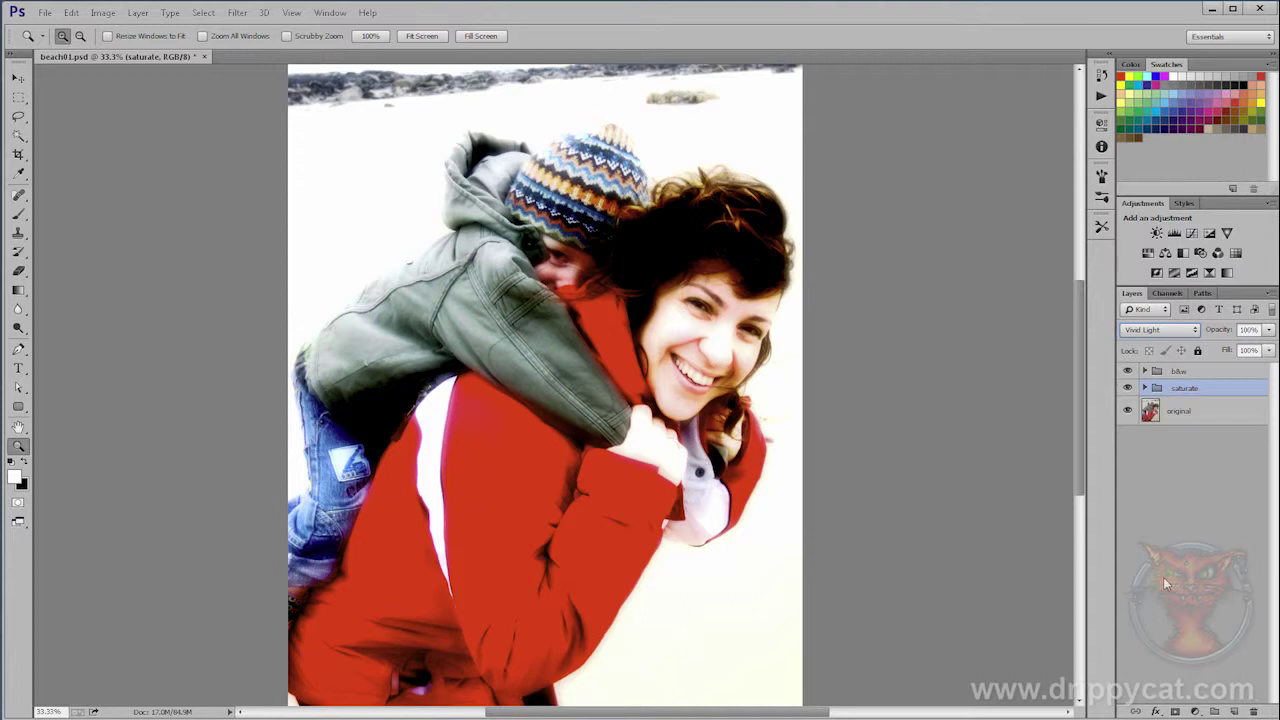
# - Lower the saturate group's opacity to about 58%
pyautogui.click(1268, 329)
pyautogui.moveTo(1268, 348); pyautogui.dragTo(1239, 351)
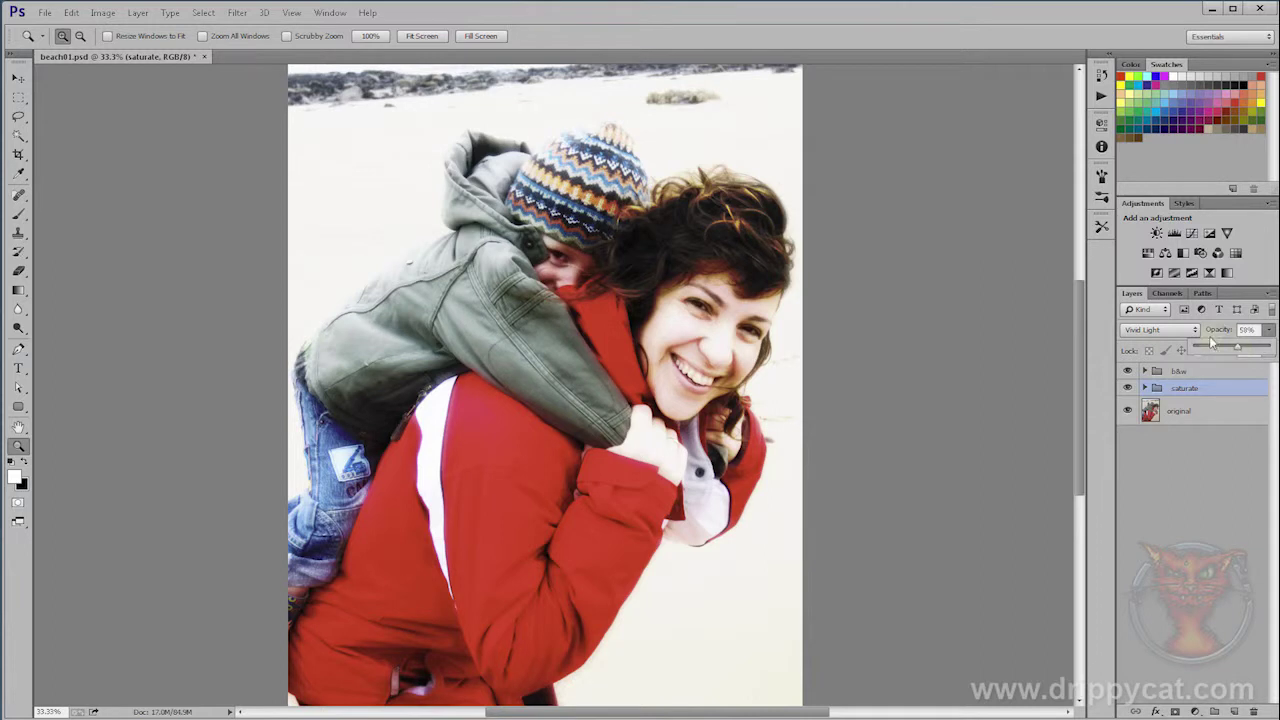
pyautogui.click(1178, 331)
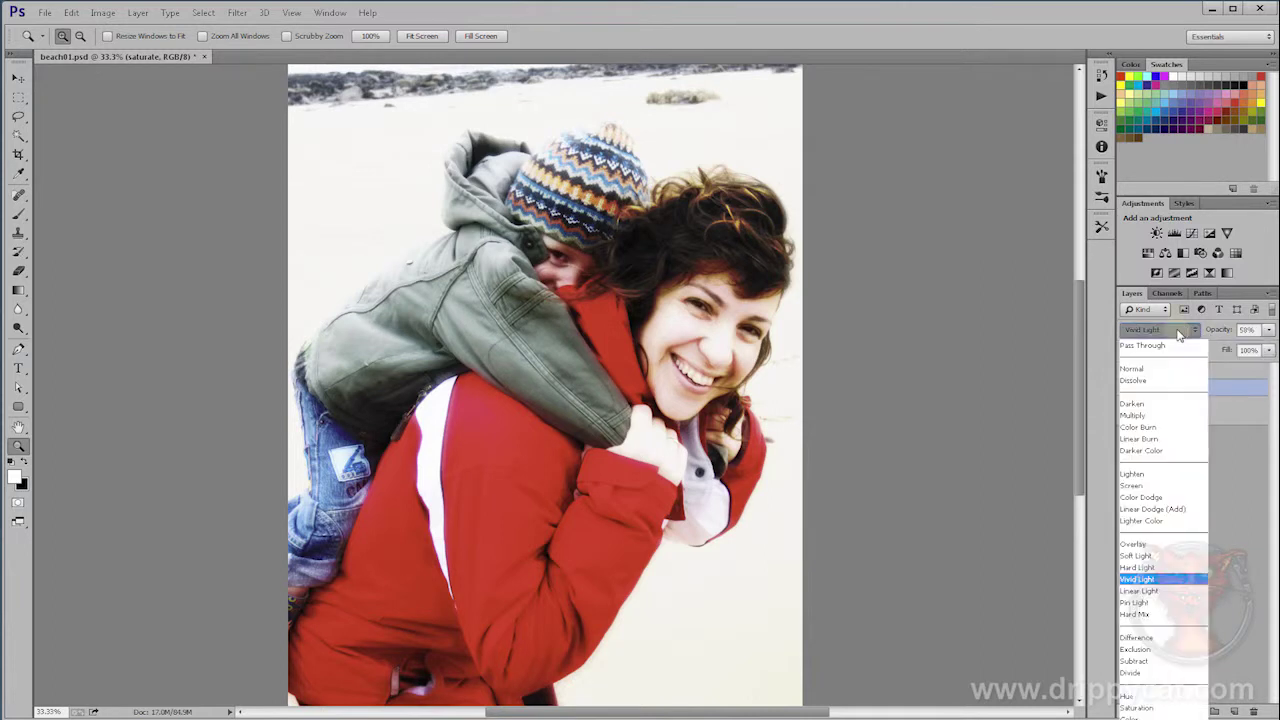
# - Try Hue, Saturation, Luminosity and Overlay on the saturate group, then choose Soft Light at 100%
pyautogui.click(1150, 696)
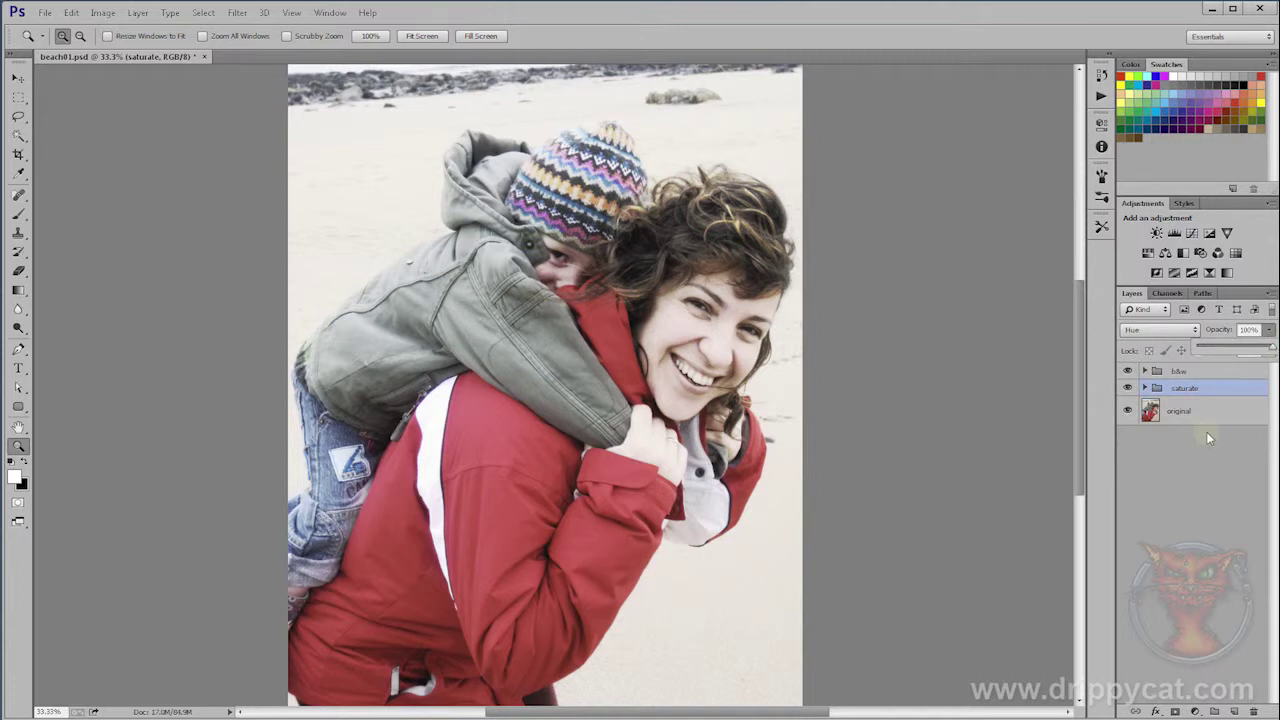
pyautogui.click(1167, 332)
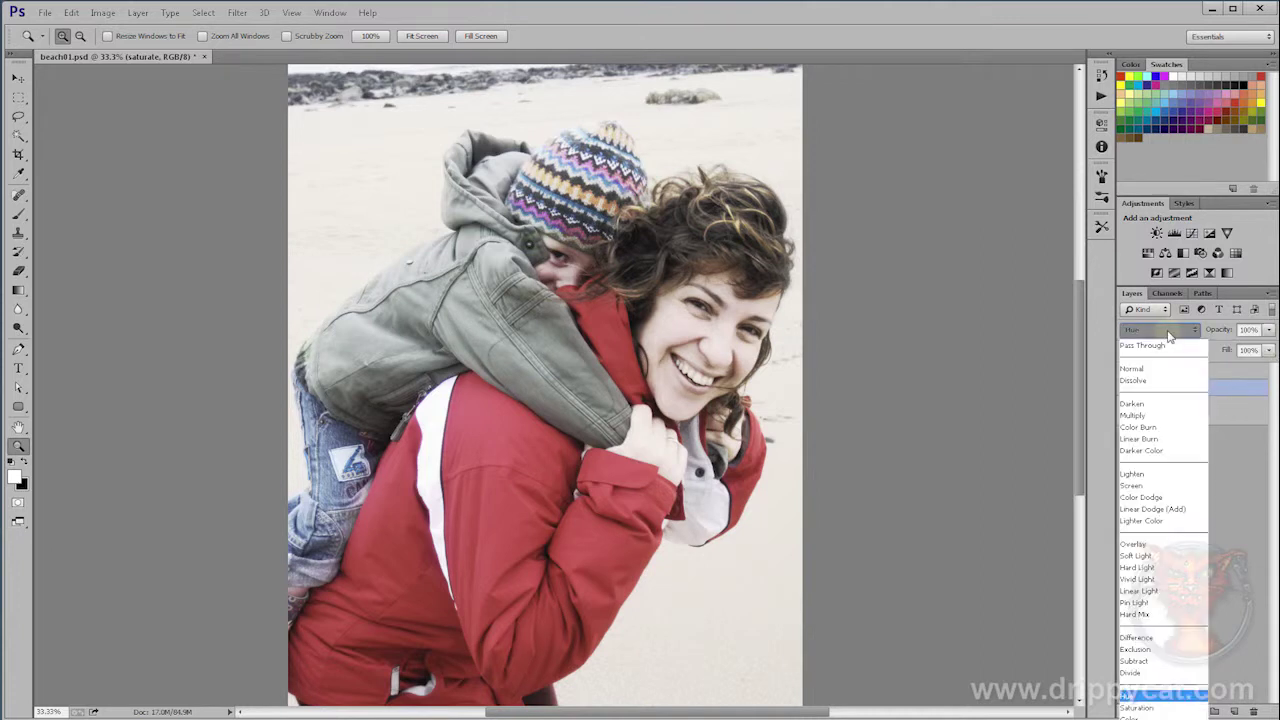
pyautogui.click(1165, 692)
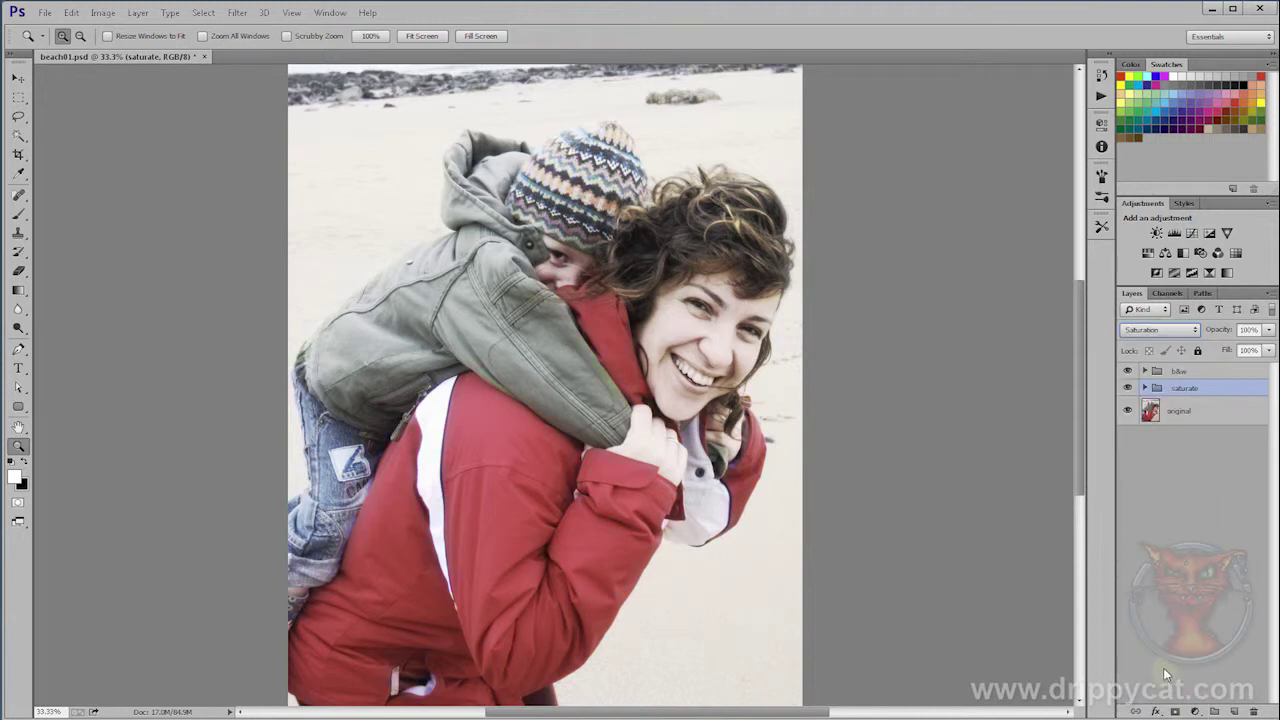
pyautogui.hotkey('shift', 'alt', 'y')
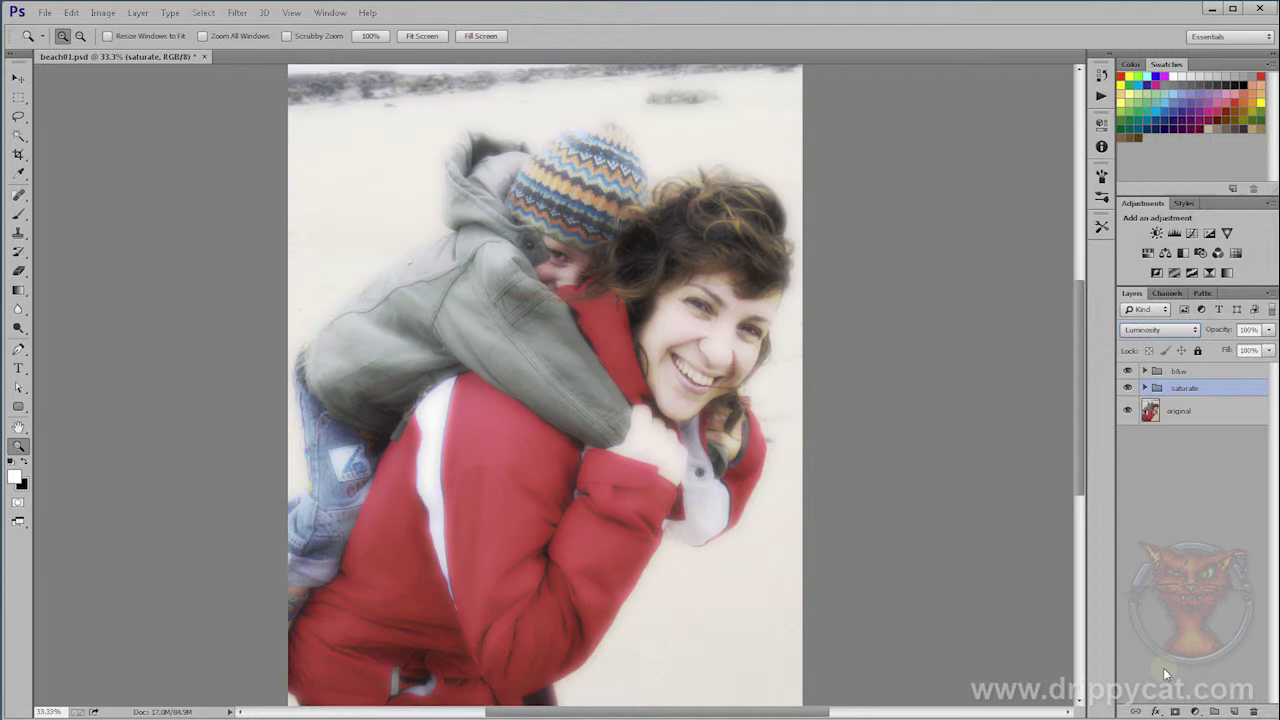
pyautogui.click(1160, 330)
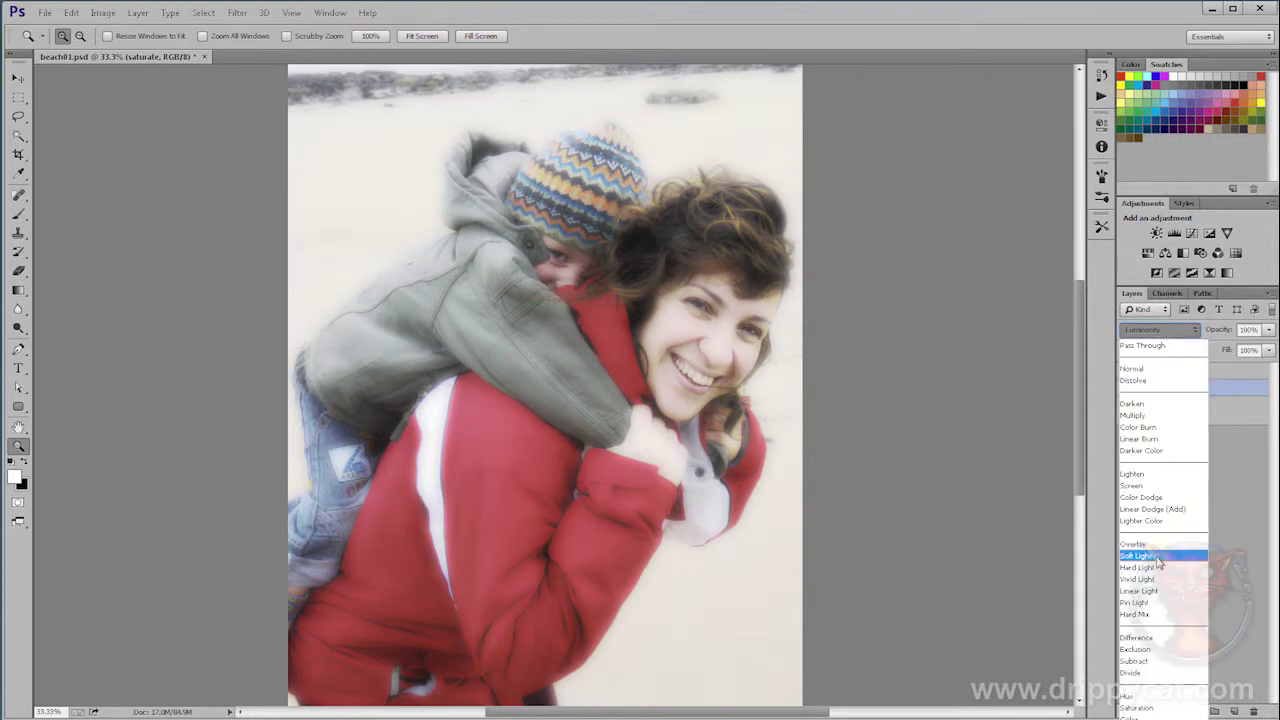
pyautogui.click(1160, 556)
pyautogui.click(1160, 333)
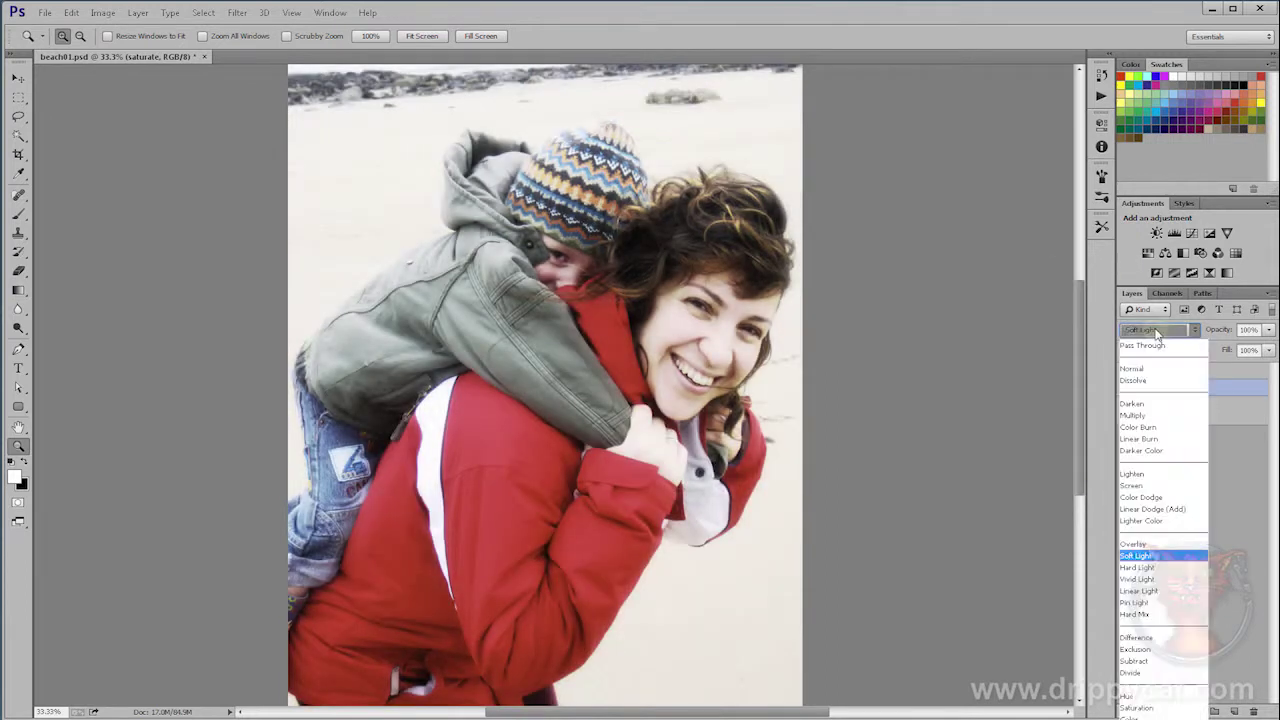
pyautogui.click(1147, 544)
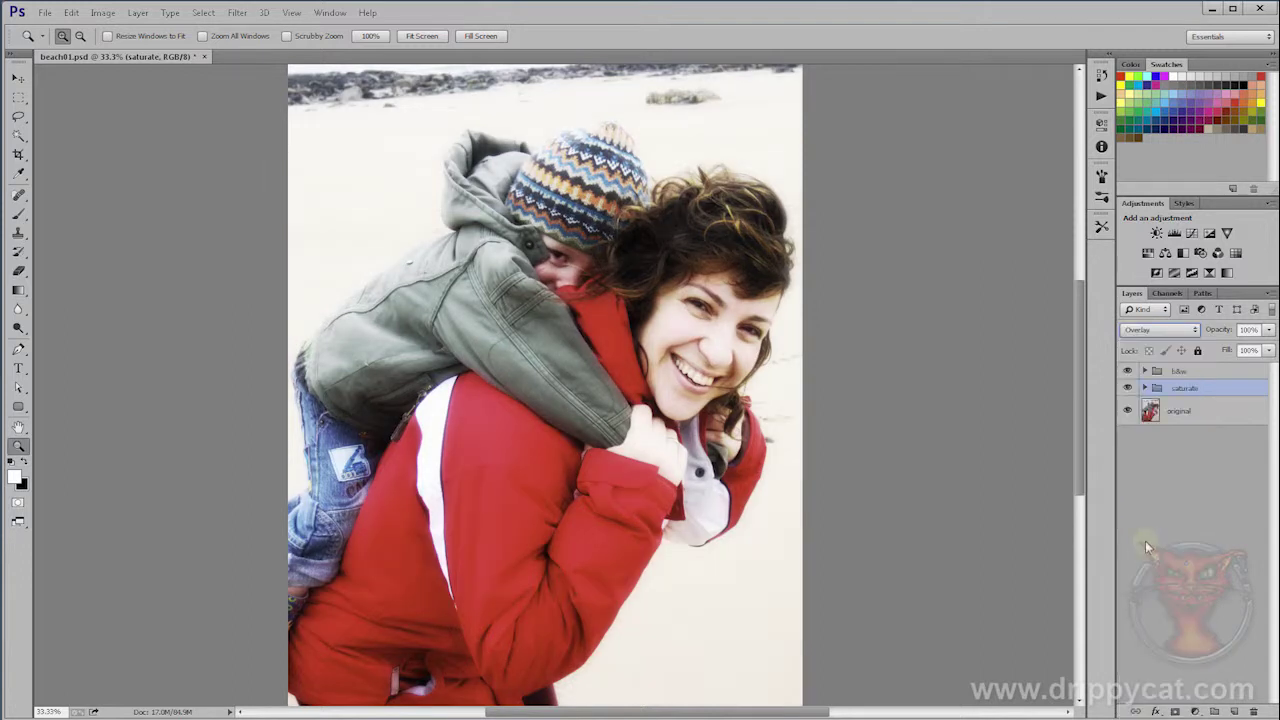
pyautogui.click(1154, 329)
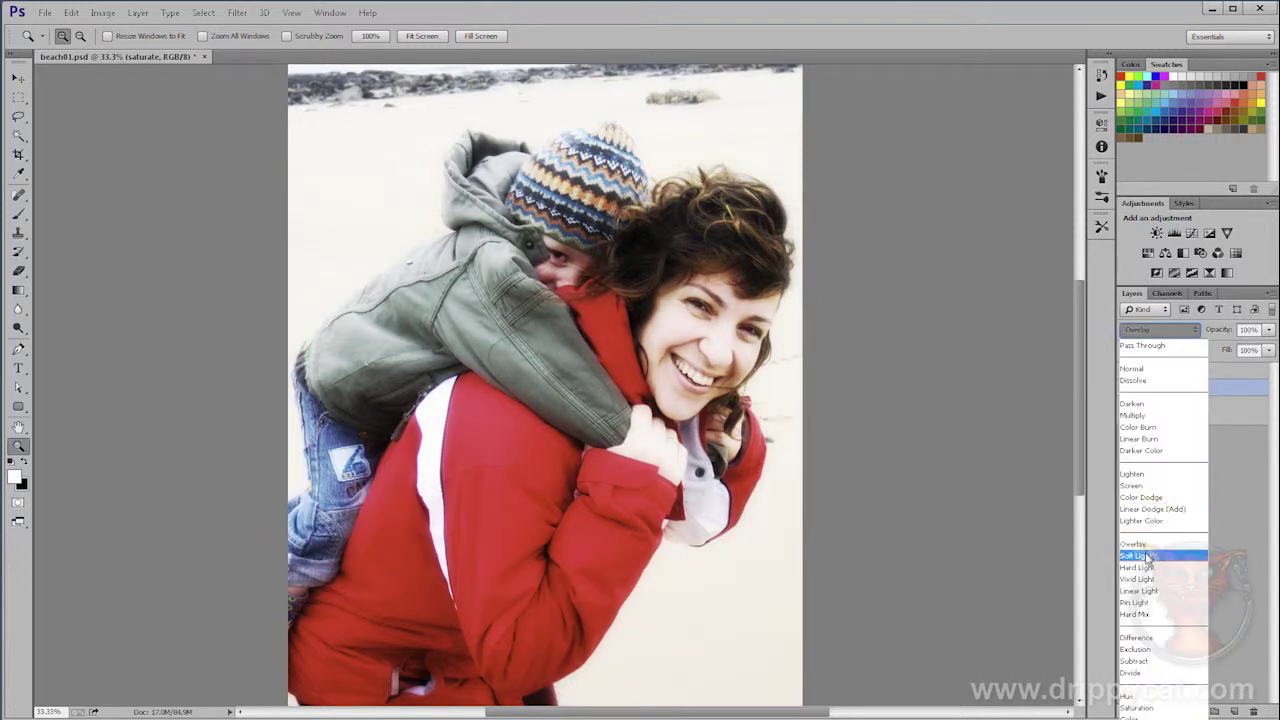
pyautogui.click(1147, 557)
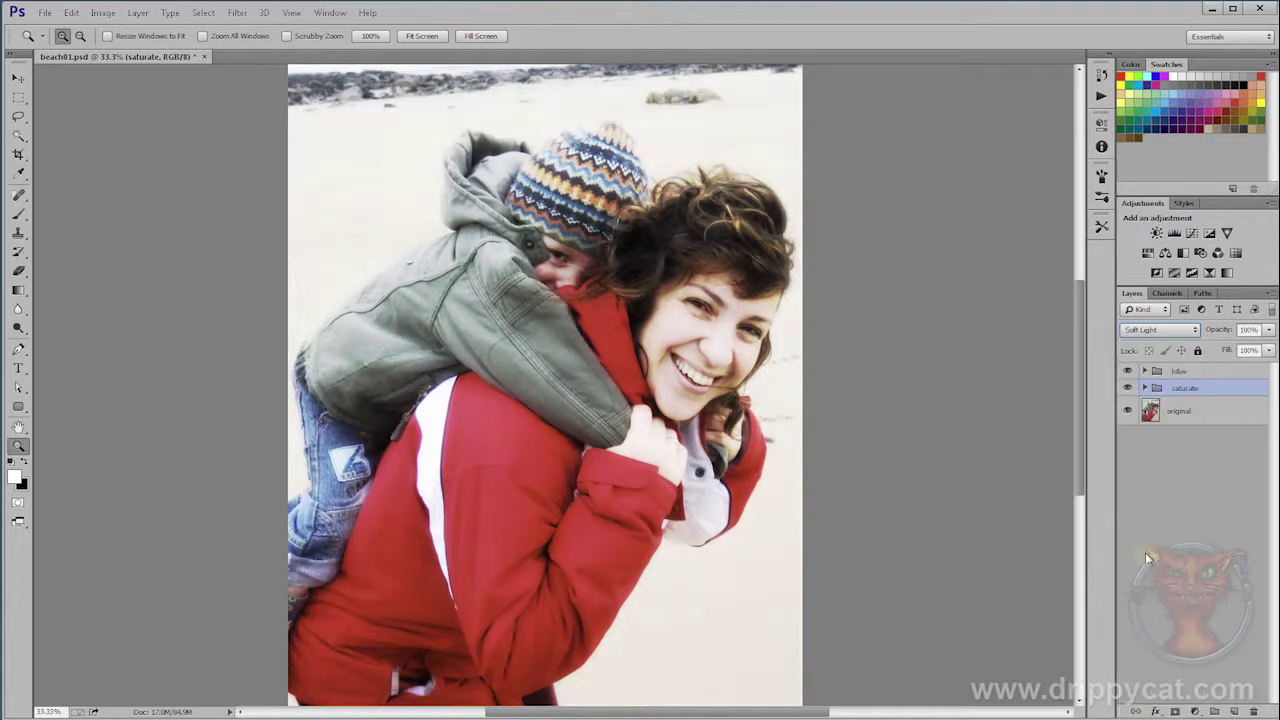